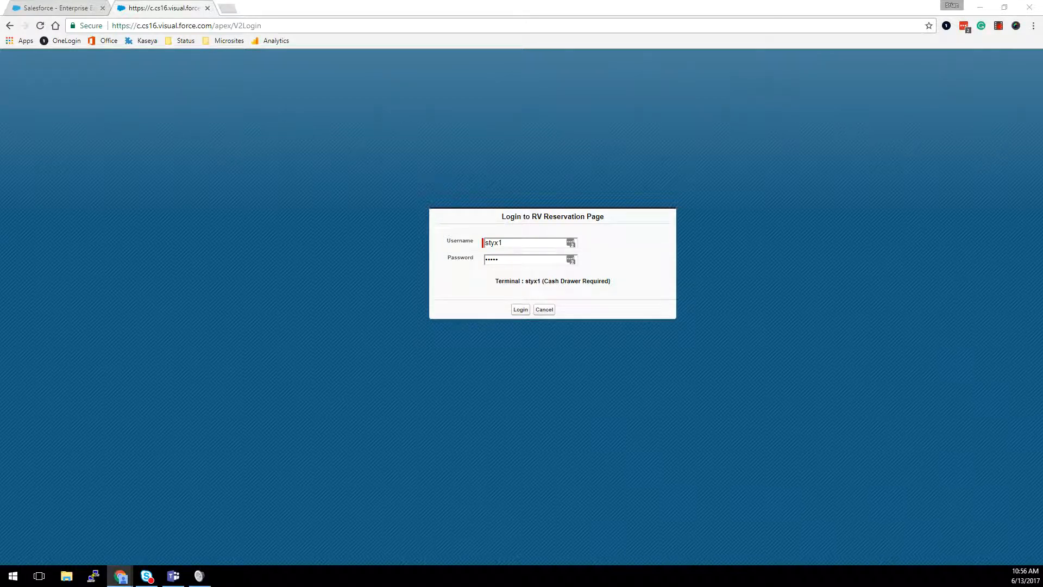
Log in to the RV Reservation page with the prefilled credentials and decline saving the login in LastPass
left_click_drag(521, 281, 599, 281)
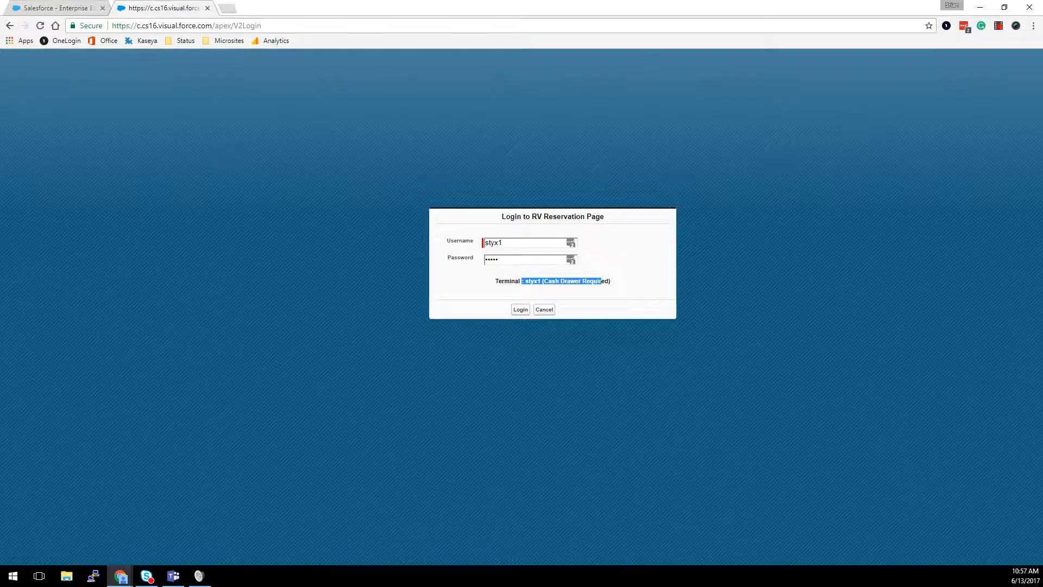
left_click(601, 281)
left_click_drag(610, 281, 495, 282)
left_click(611, 281)
key("Return")
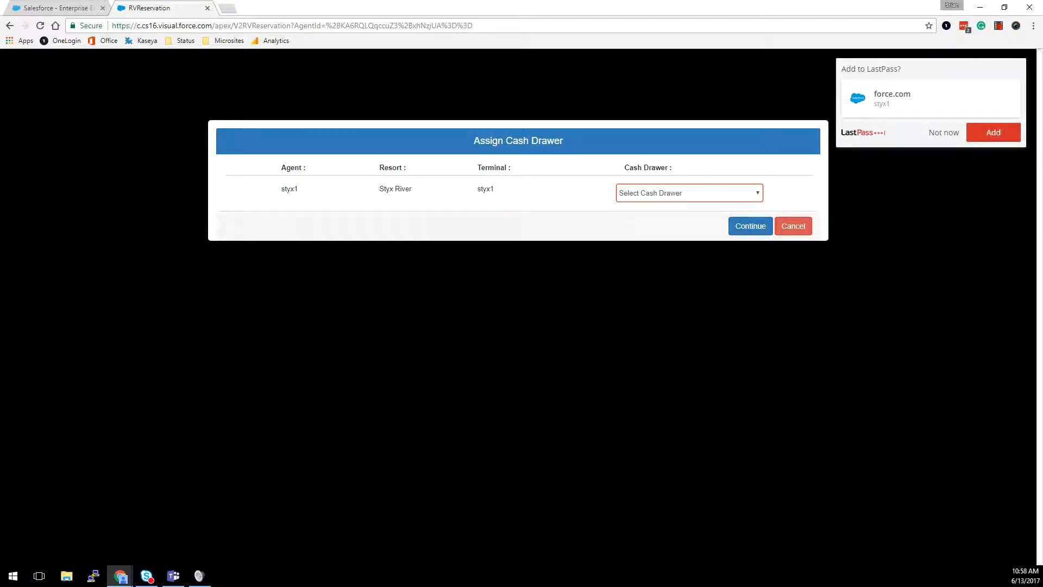
left_click(944, 132)
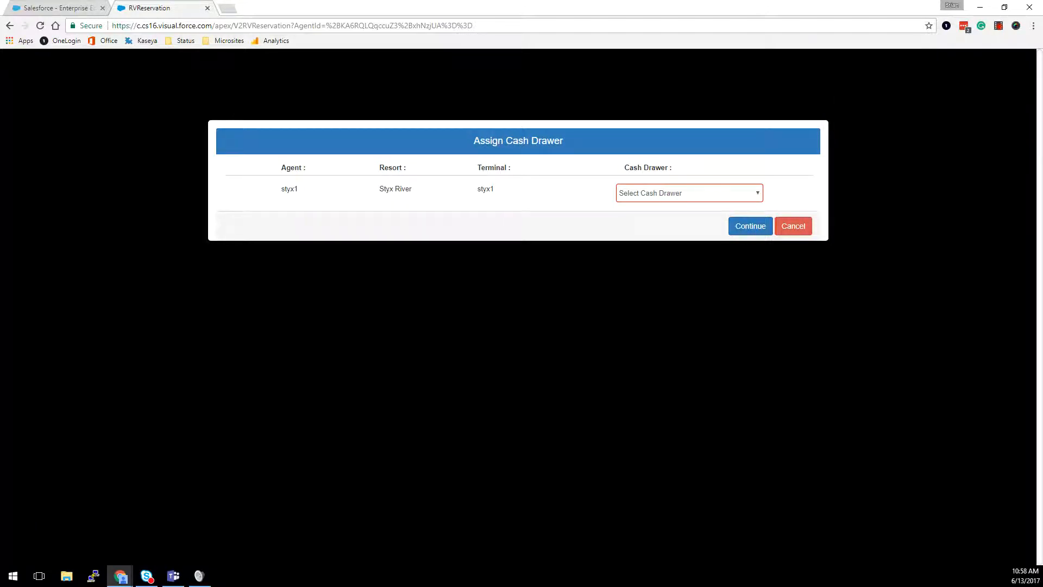
Assign the styx_cd_1 cash drawer to the terminal and dismiss the start-of-shift receipt without printing
left_click(690, 193)
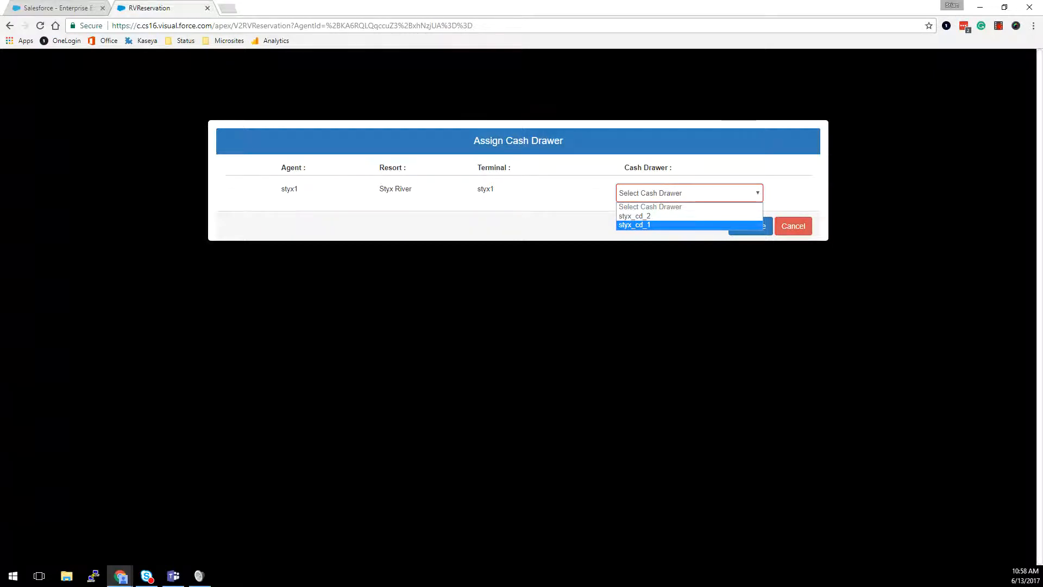
key("Return")
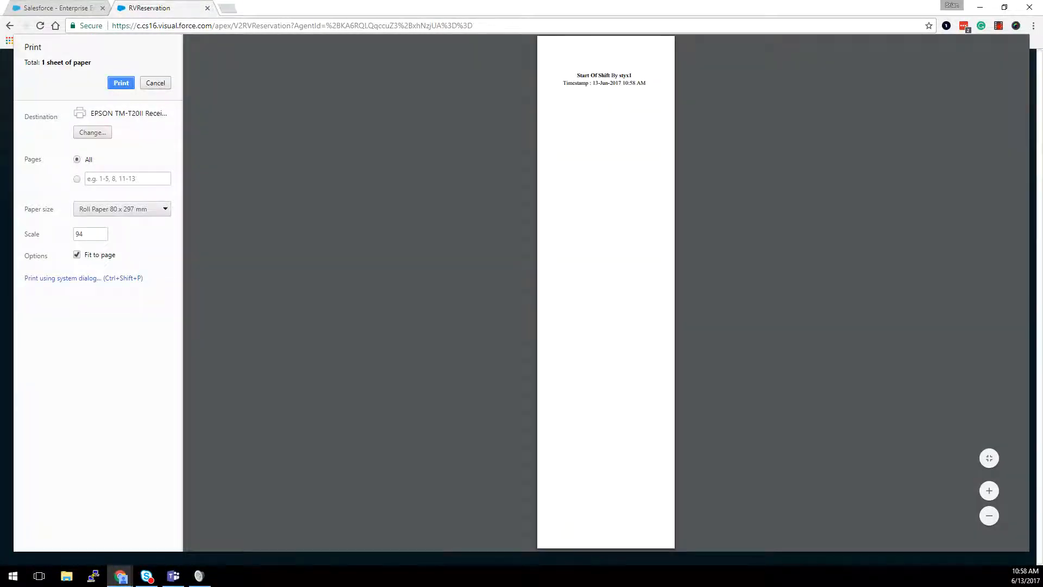
left_click(155, 83)
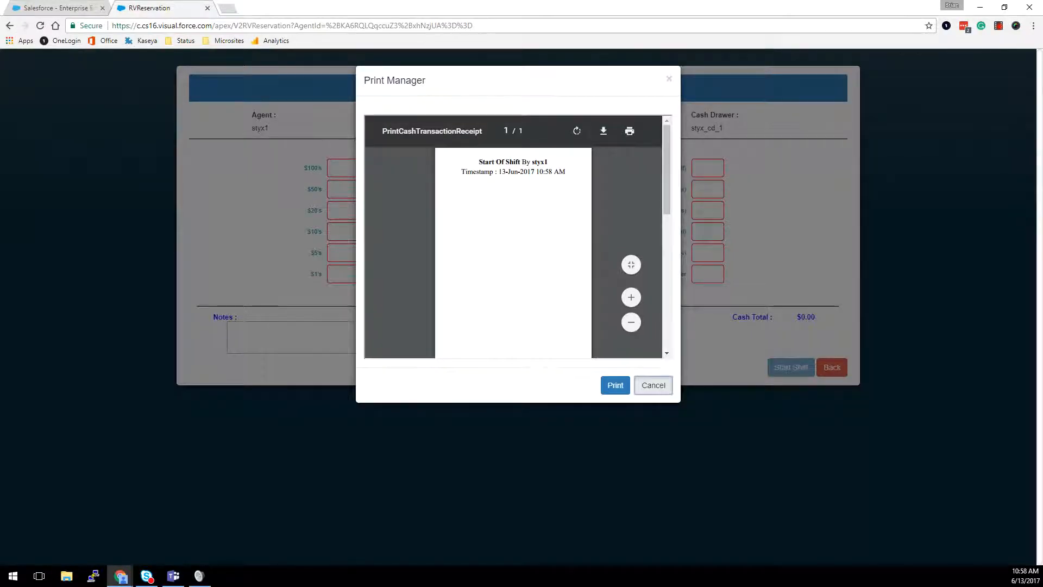
left_click(653, 385)
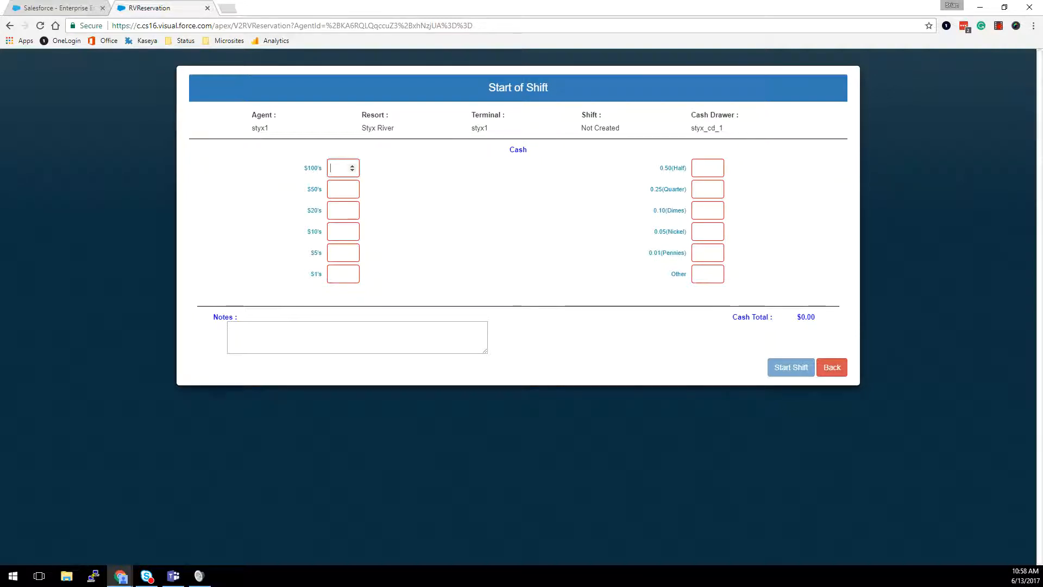
Enter an opening count of 1 for every cash denomination, including Other, and start the shift
type("1")
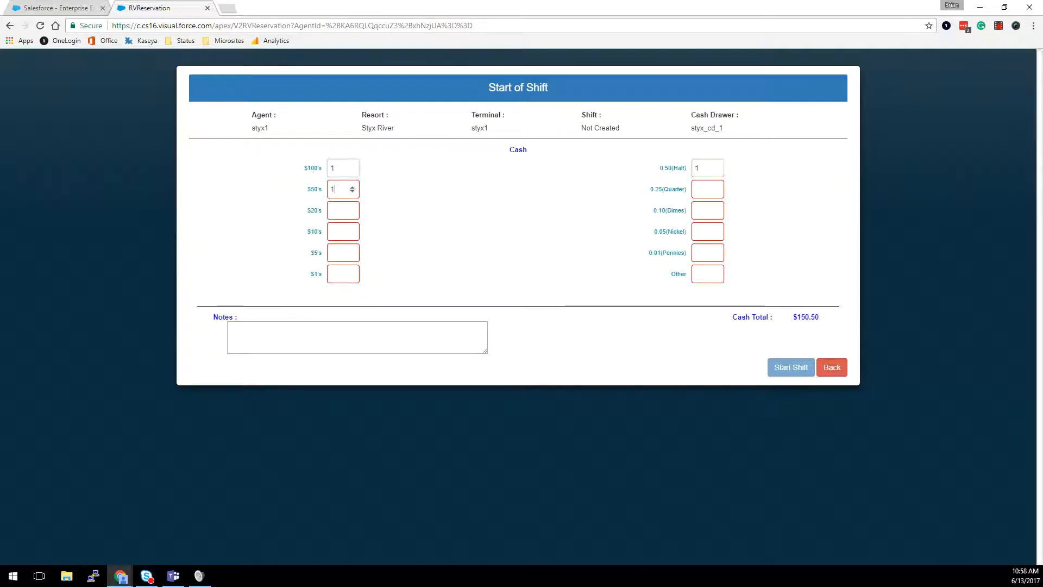
type("\t1\t1\t1\t1\t1\t1\t1\t1\t1\t1\t1")
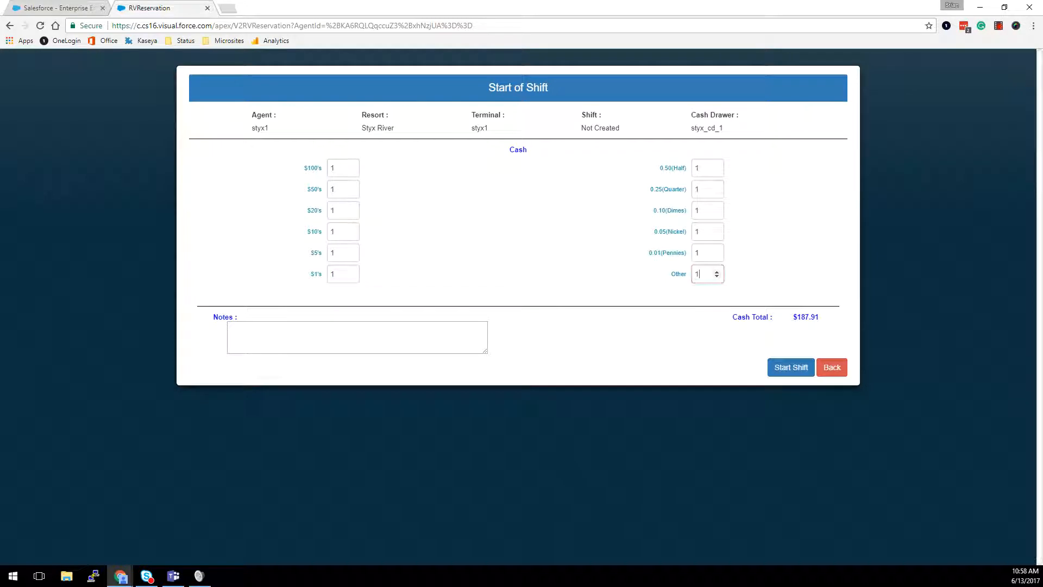
key("Tab")
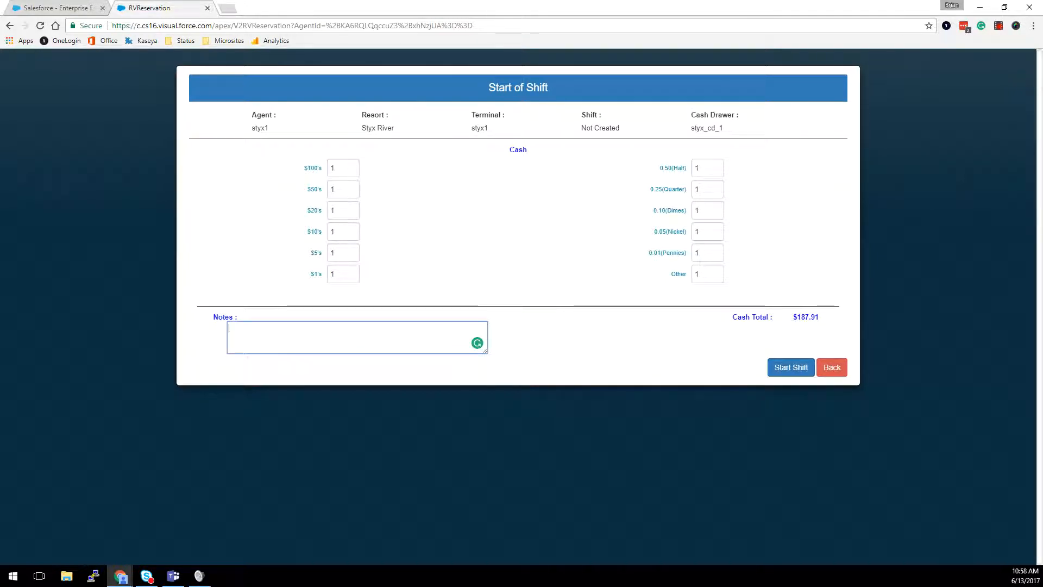
key("Tab")
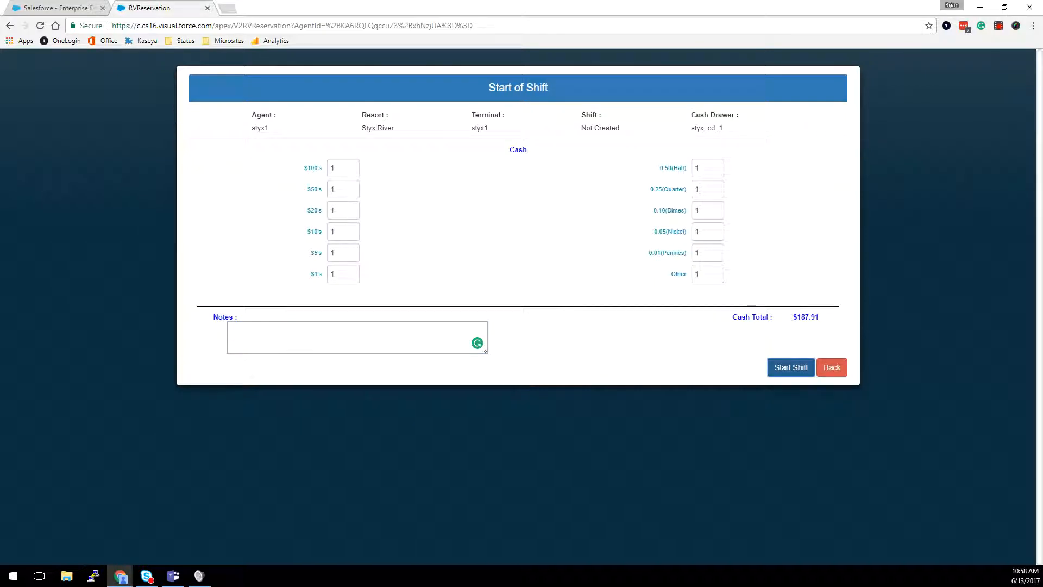
left_click_drag(794, 318, 819, 317)
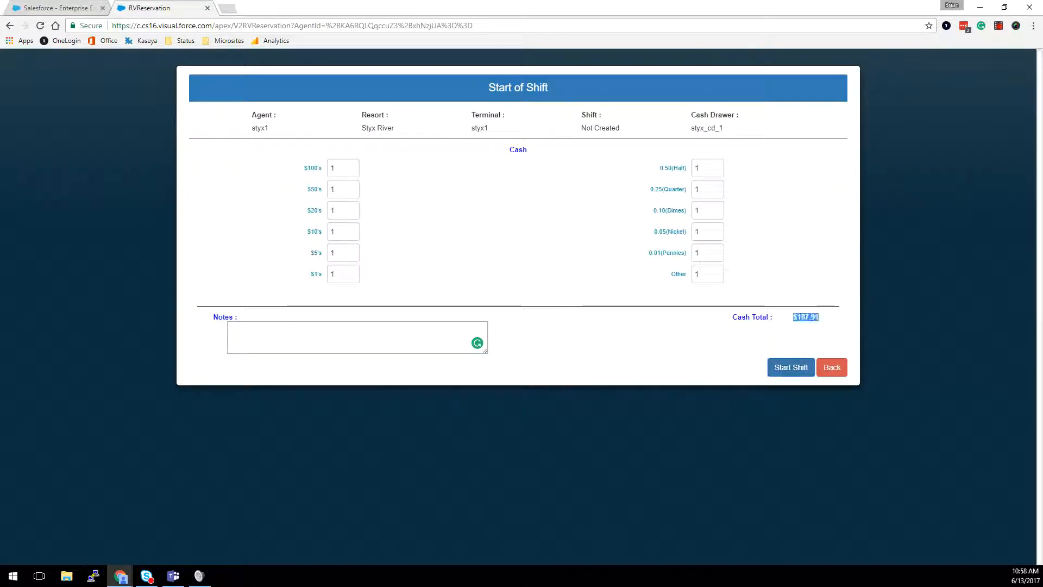
left_click(792, 367)
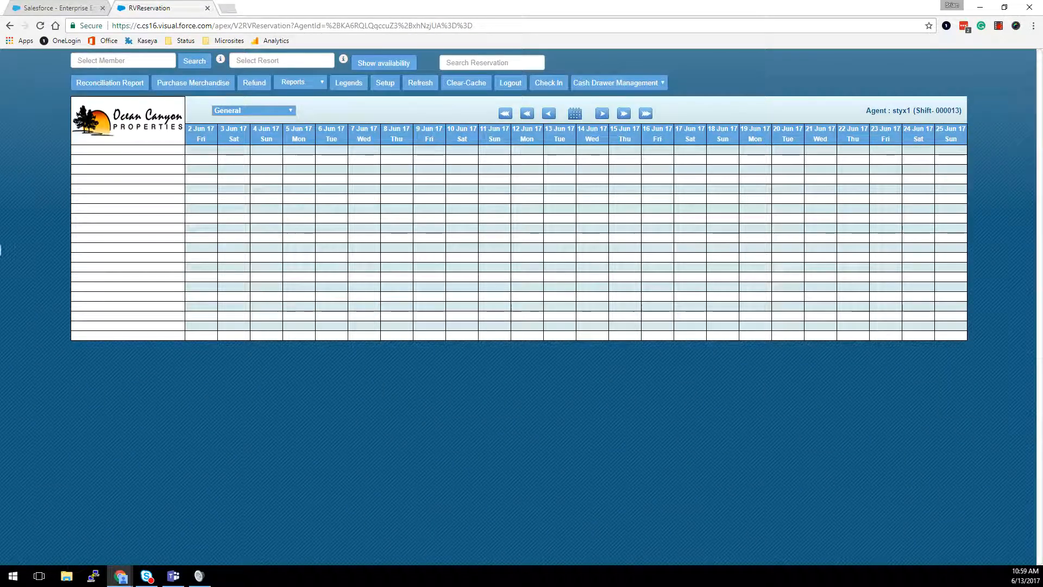
Load the reservation grid for the Styx River resort
left_click(281, 60)
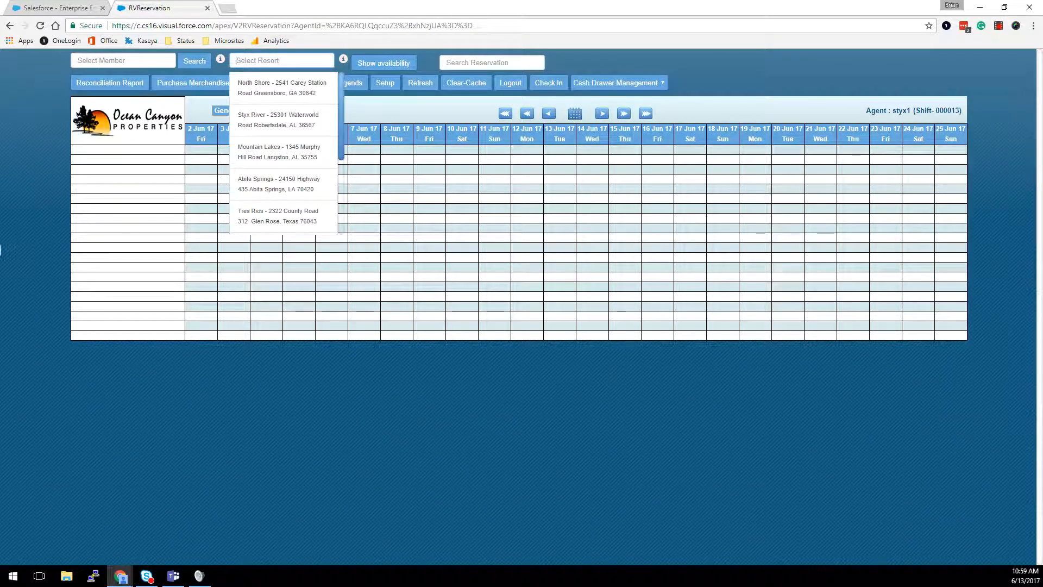
type("Styx River")
key("Return")
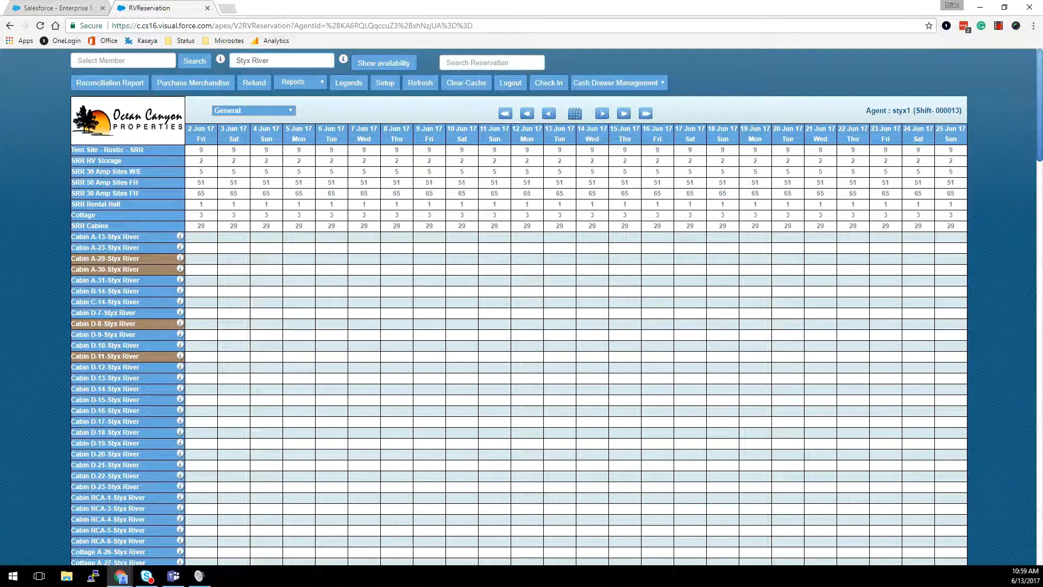
Open the Cash From Safe form and dismiss its receipt without printing
left_click(619, 83)
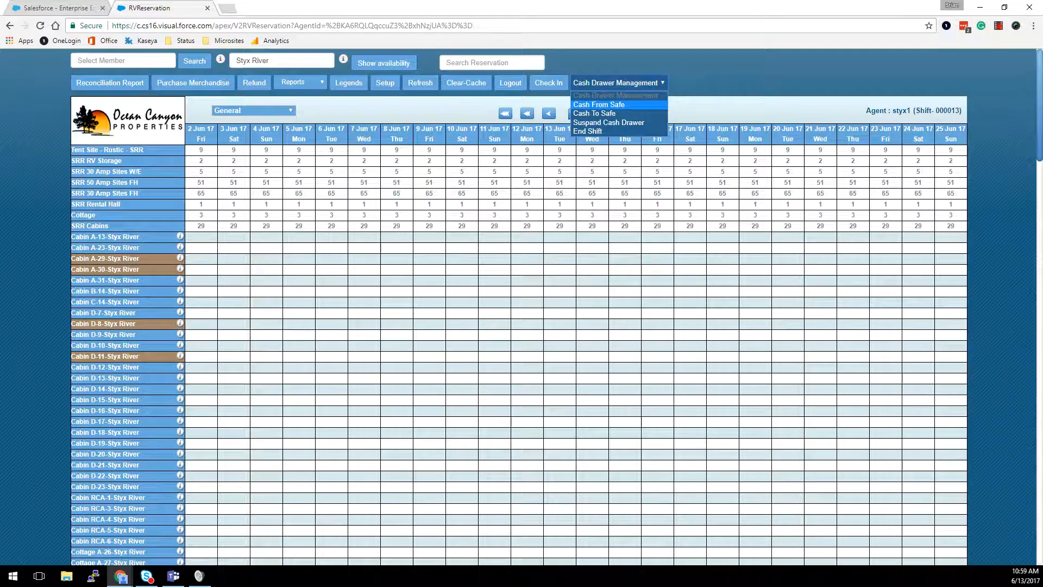
key("Return")
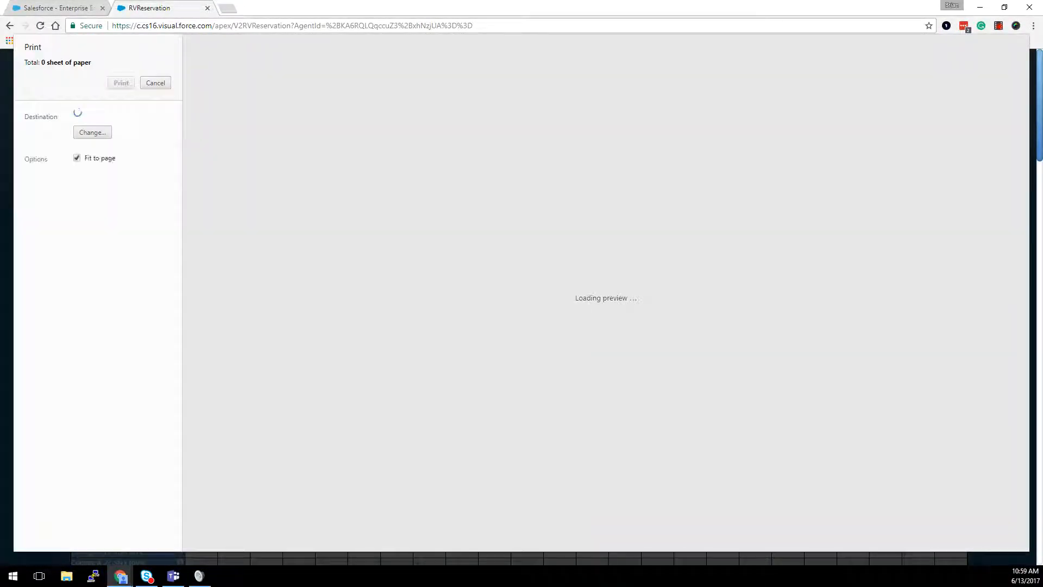
key("Escape")
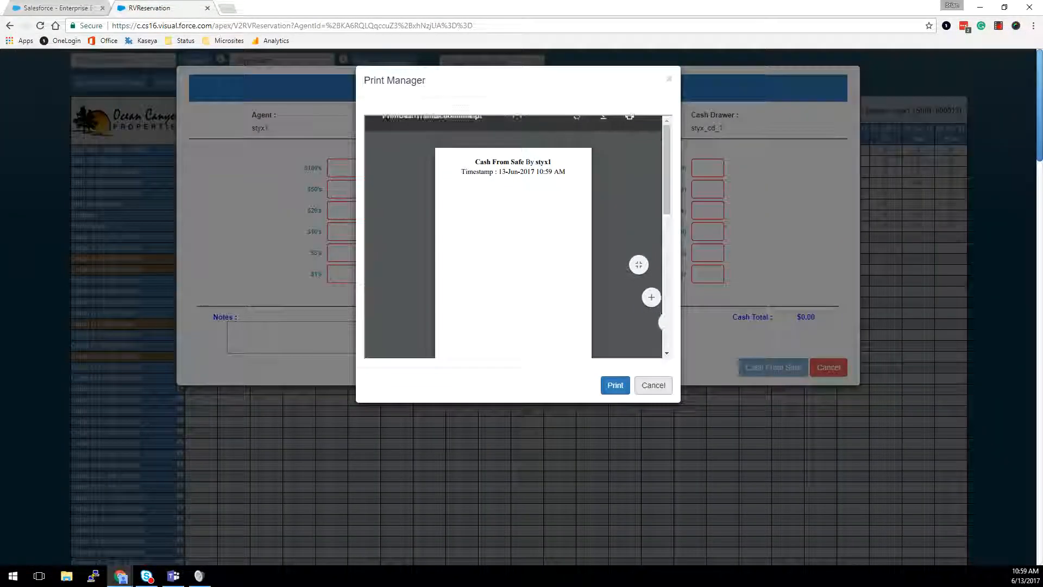
left_click(654, 385)
Enter 3 for the $100 bills and 0 for every other denomination in the Cash From Safe form
left_click(343, 168)
type("3")
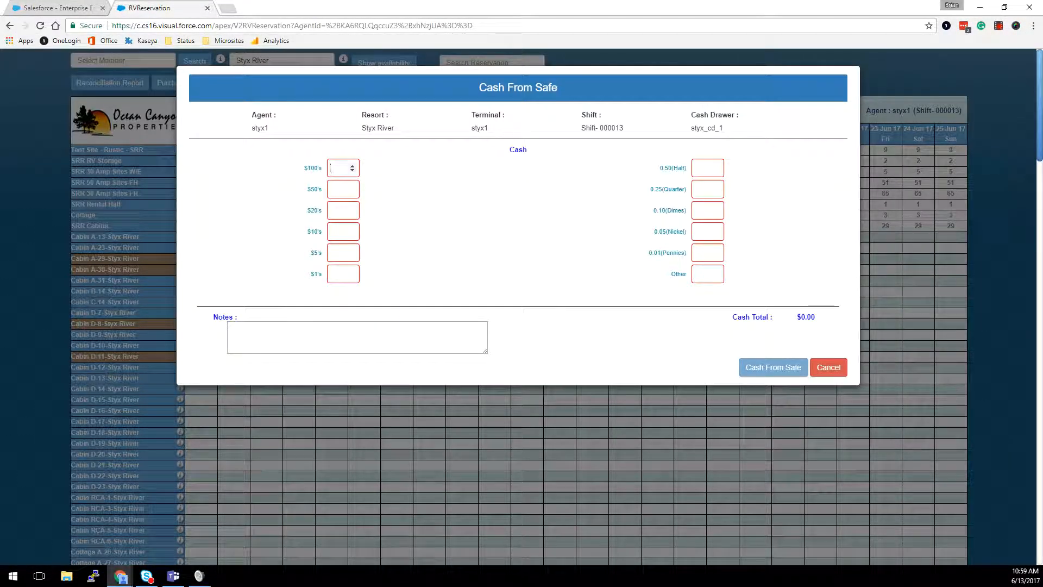
key("Tab")
key("Tab")
key("Tab")
key("Tab")
key("Tab")
key("Tab")
key("Tab")
key("Tab")
key("Tab")
key("Tab")
key("Tab")
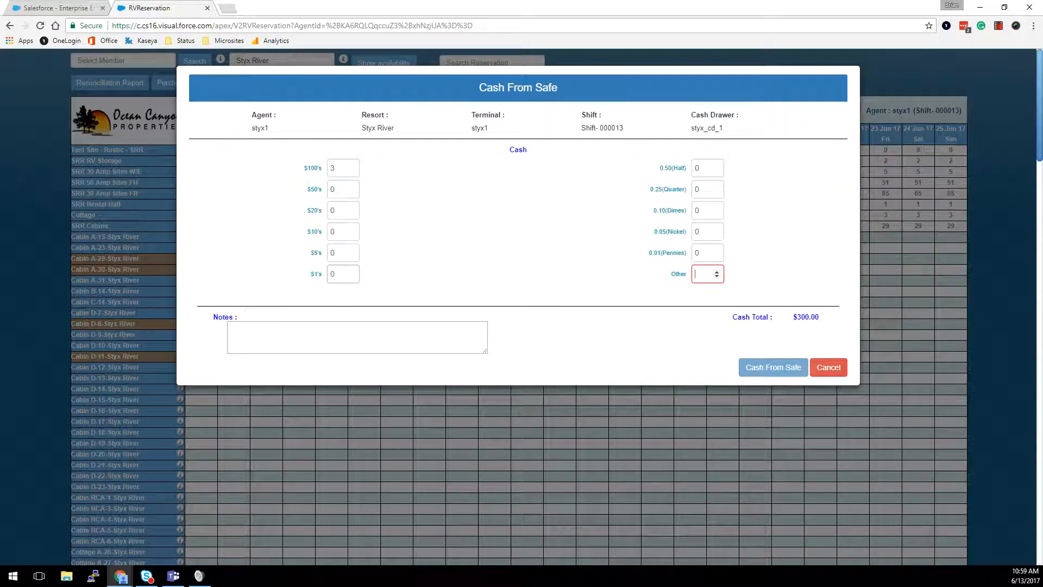
type("0")
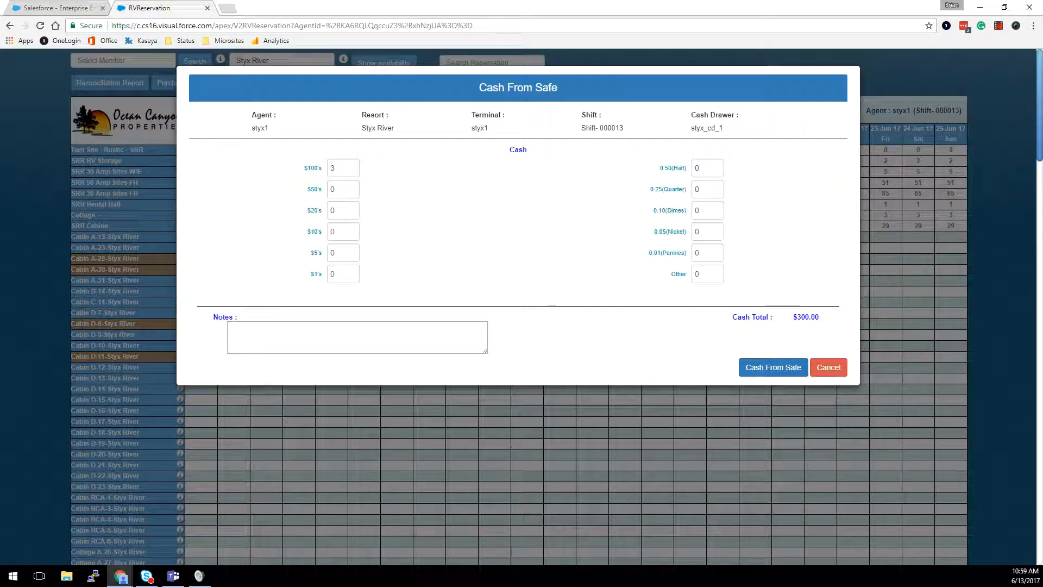
Add the note "Needed for refund" and submit the Cash From Safe transaction
left_click(357, 336)
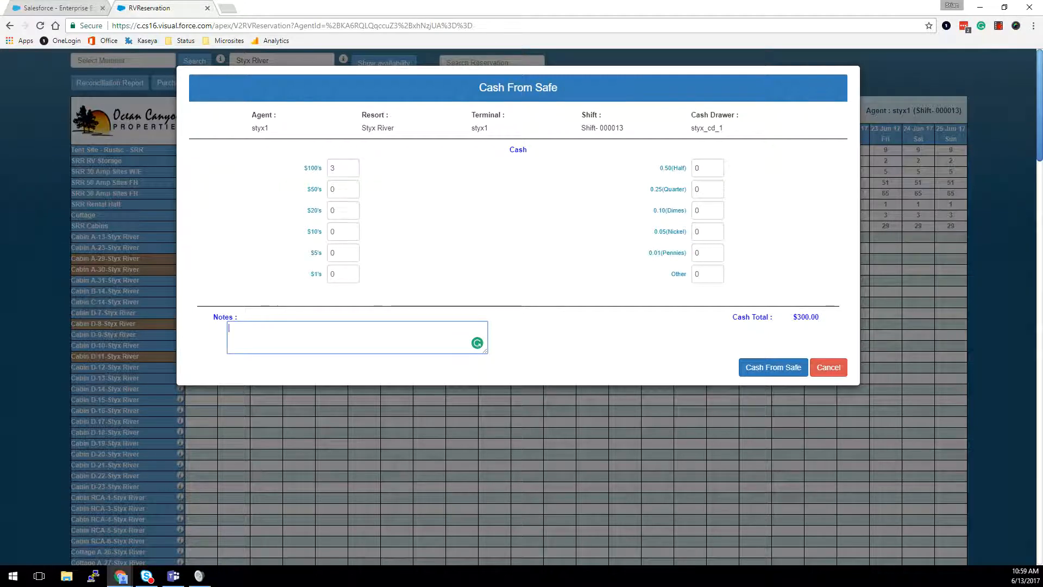
type("ed for refund")
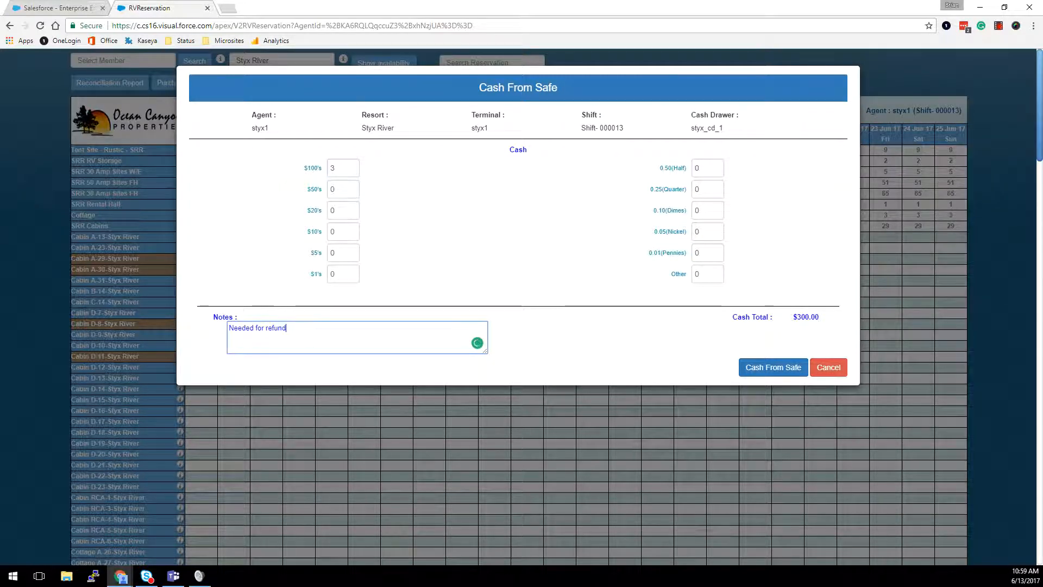
left_click(773, 367)
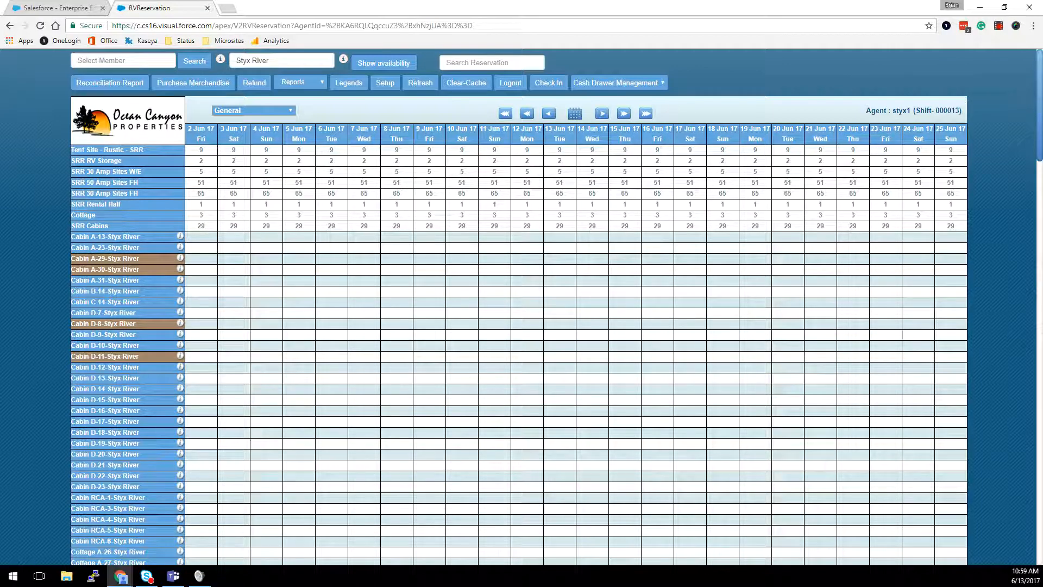
Open the Cash To Safe form and dismiss its receipt without printing
left_click(619, 83)
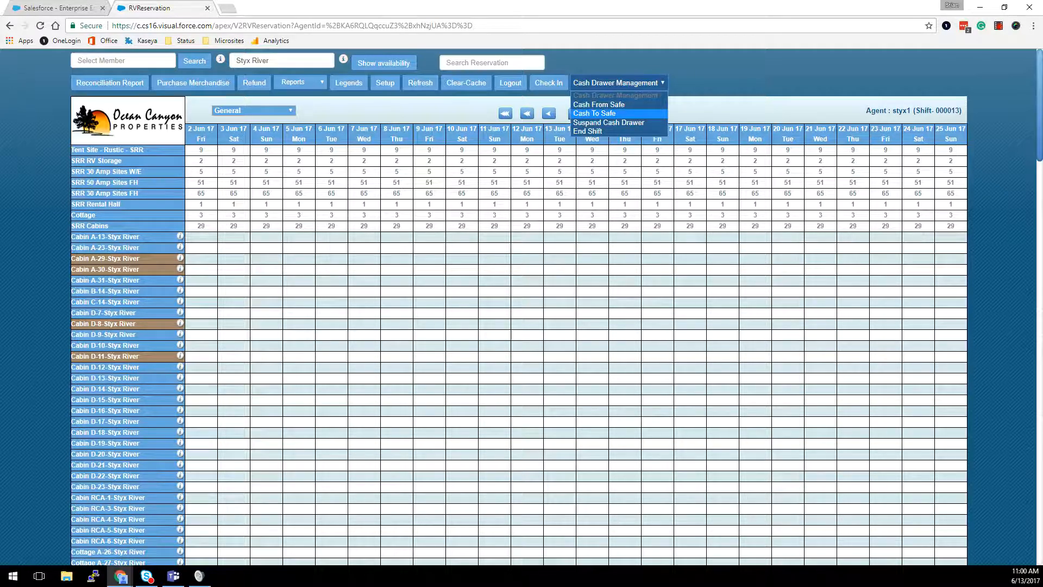
key("Return")
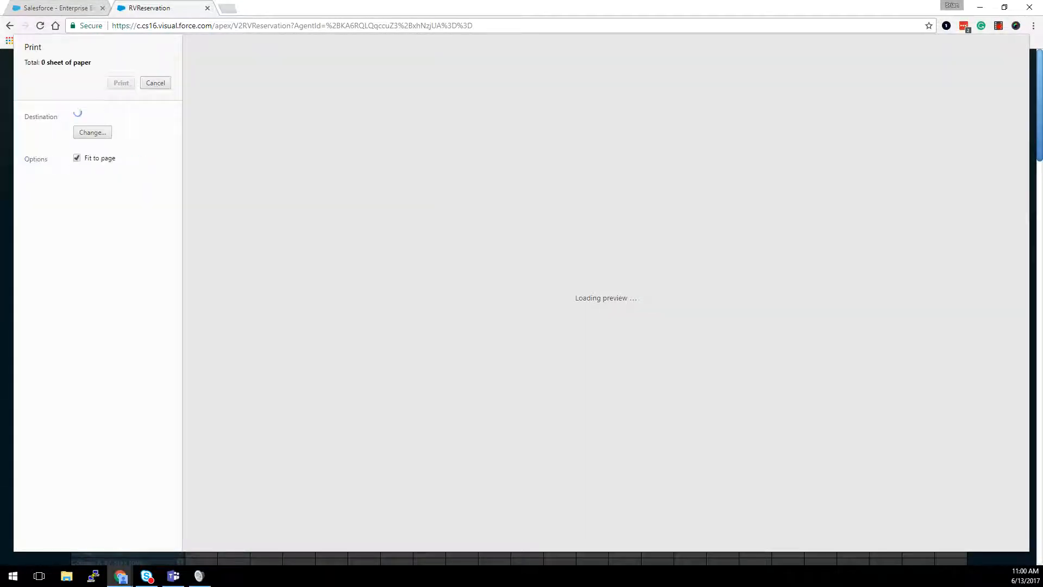
key("Escape")
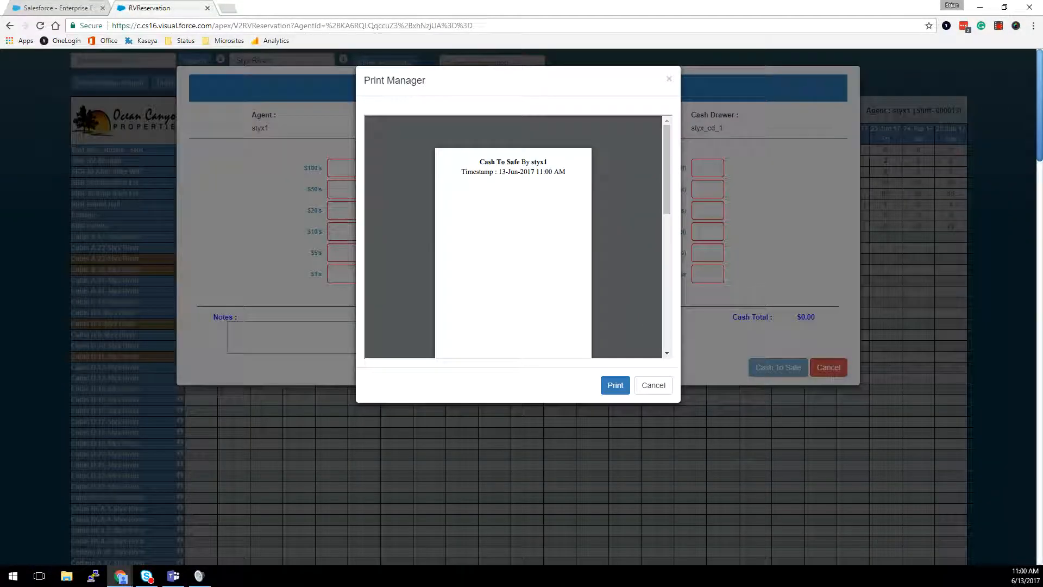
left_click(653, 385)
Enter 3 for the $100 bills and 0 for every other denomination in the Cash To Safe form
left_click(343, 168)
type("3")
key("Tab")
key("Tab")
key("Tab")
key("Tab")
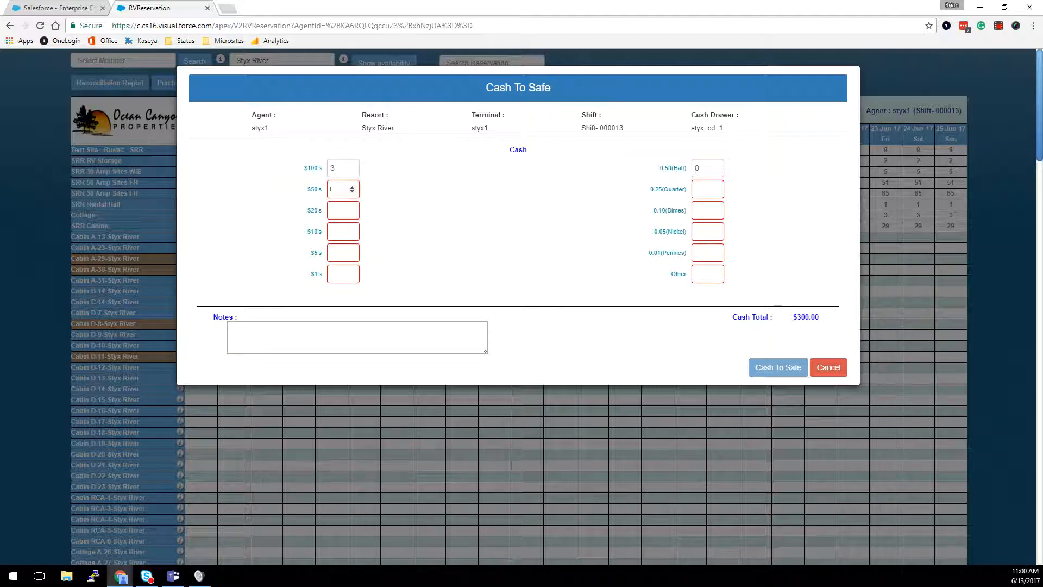
key("Tab")
key("Tab")
key("Tab")
key("Tab")
key("Tab")
key("Tab")
key("Tab")
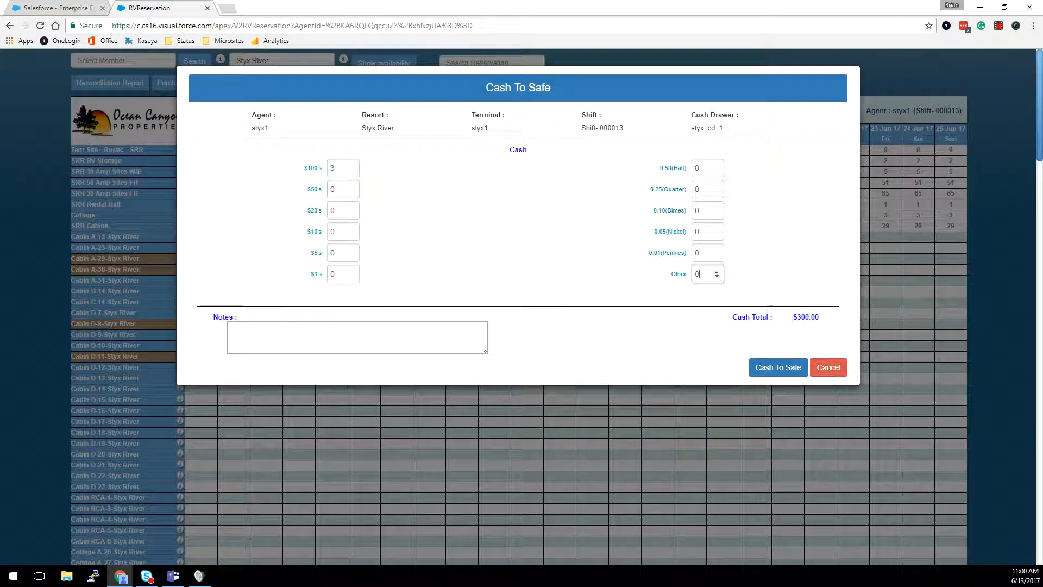
Add the note "Refund not needed" and submit the Cash To Safe transaction
key("Tab")
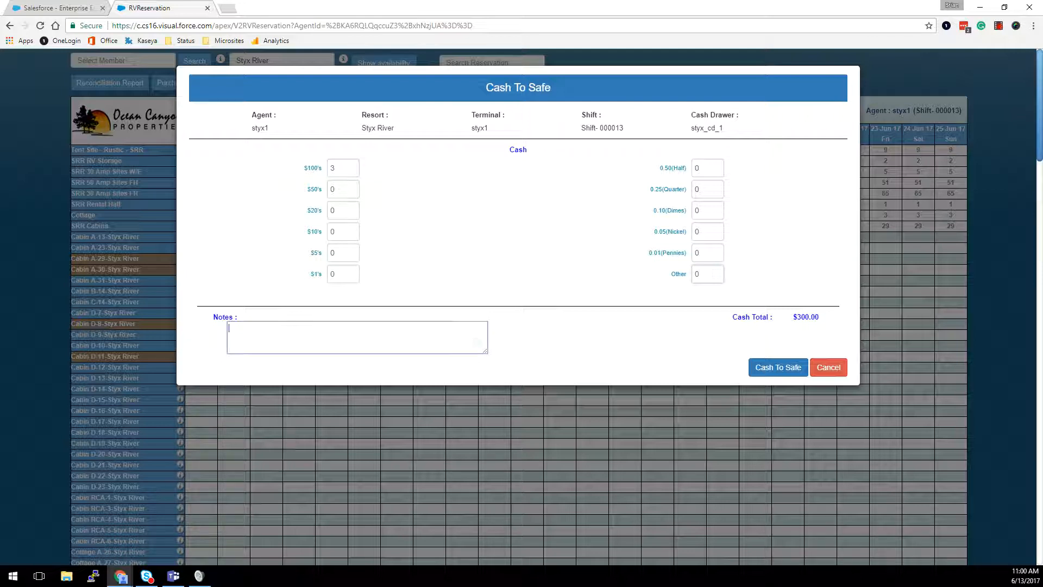
type("Refun")
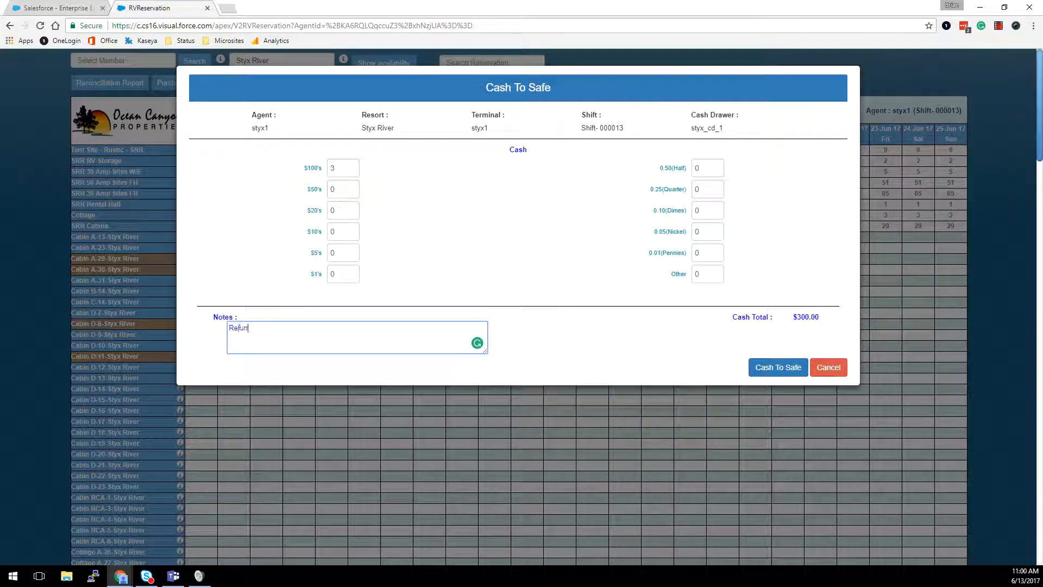
type("d not neeped.")
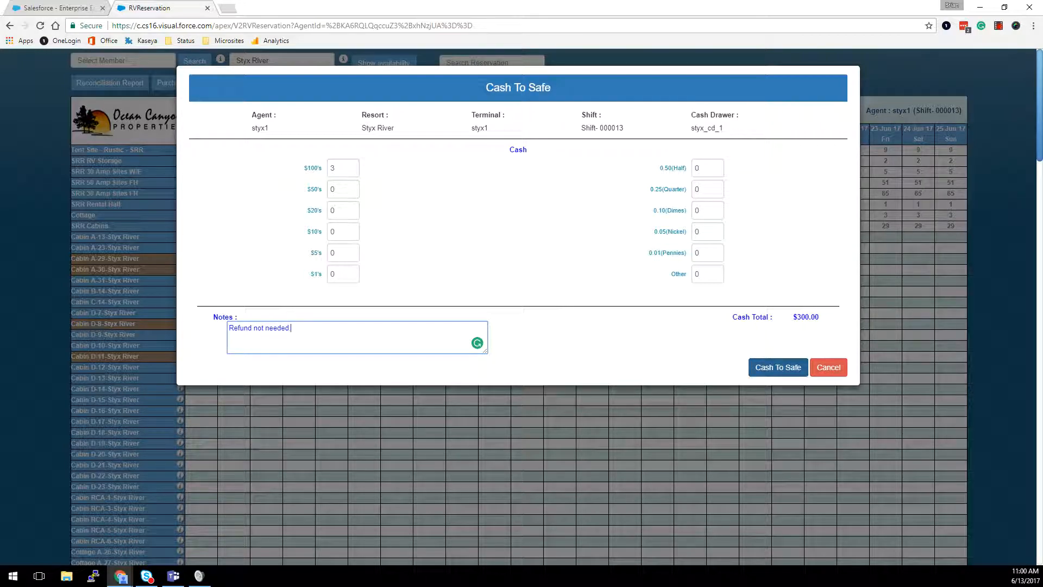
left_click(778, 367)
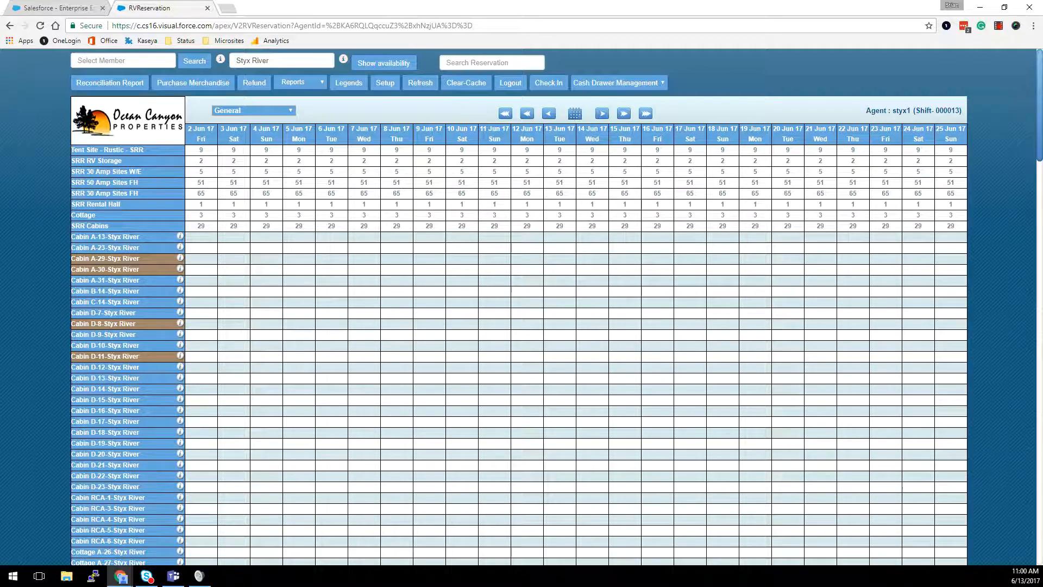
left_click(13, 575)
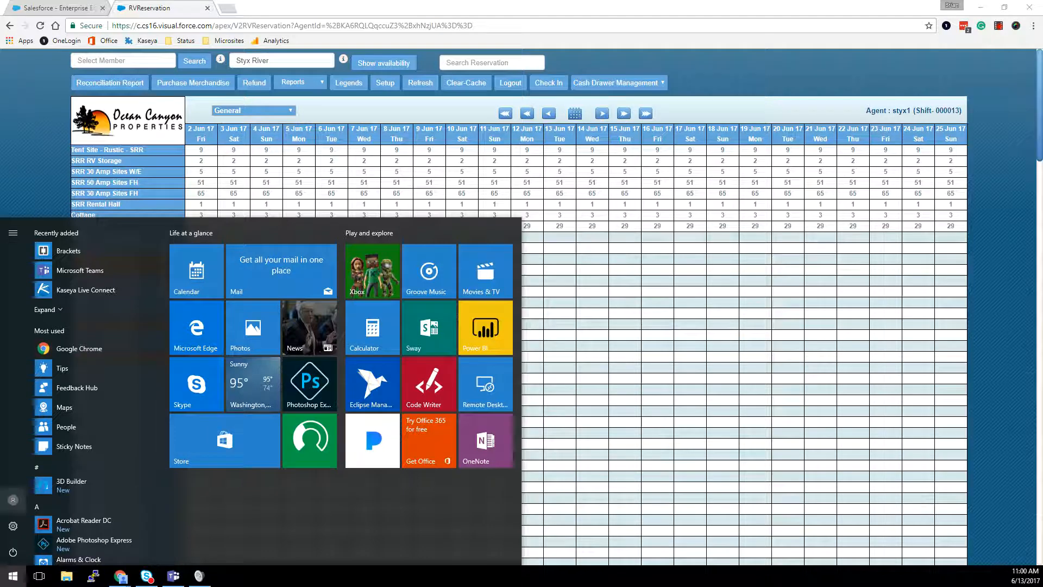
left_click(821, 389)
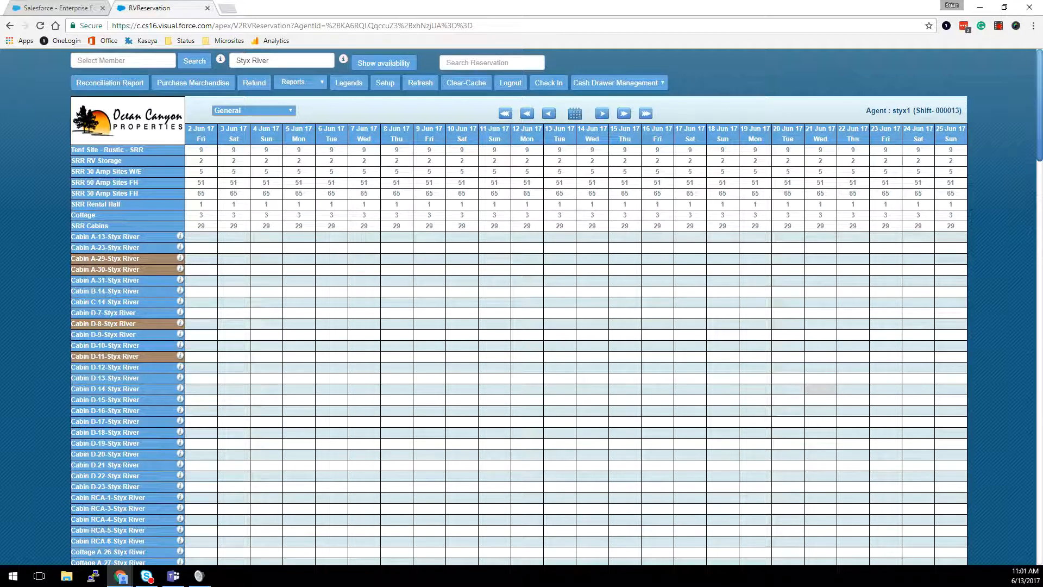
Suspend the cash drawer for the current shift
left_click(620, 83)
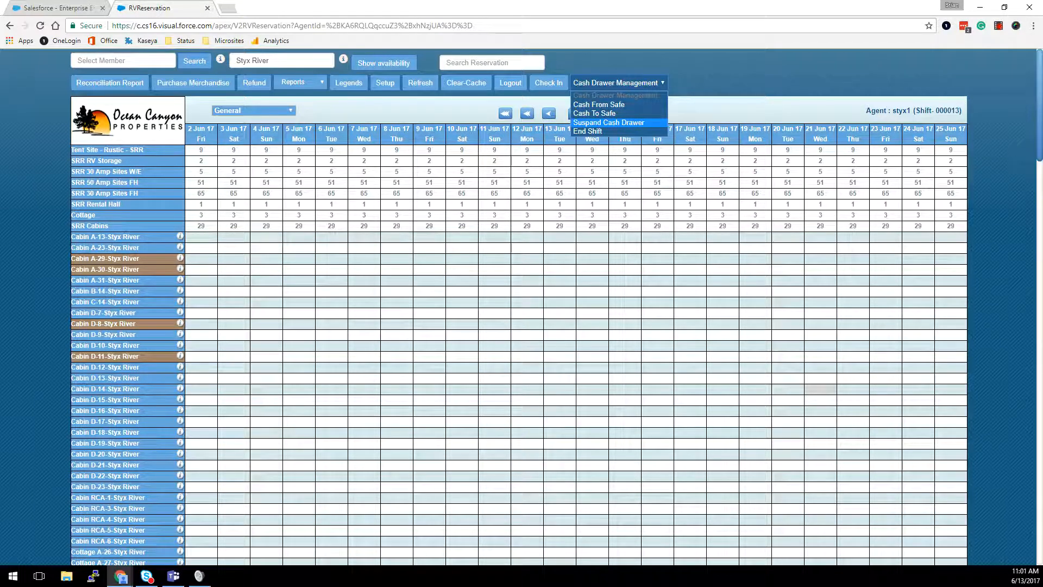
key("Return")
key("Return")
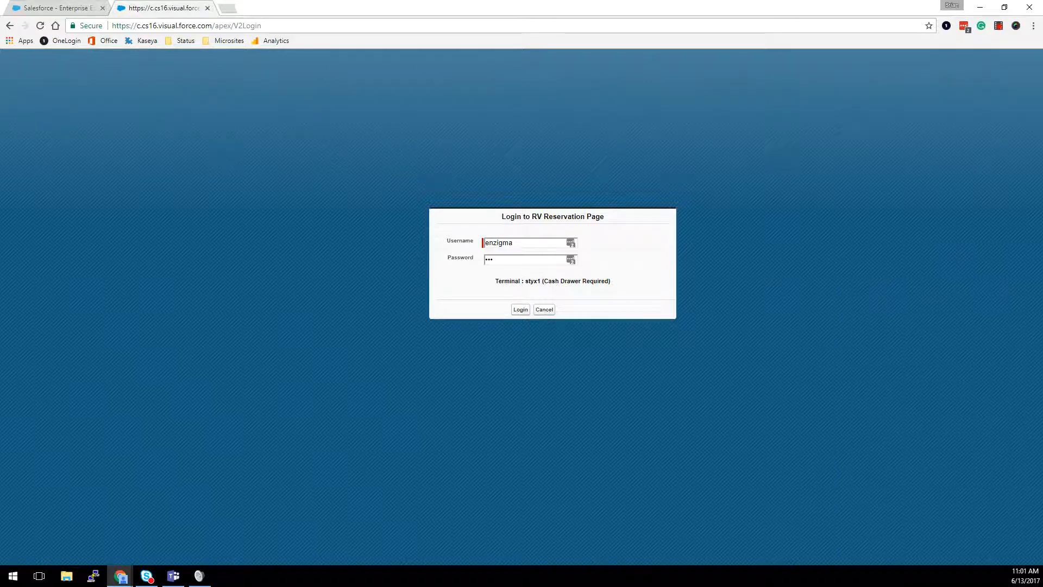
Log in to the RV Reservation page as styx1 with the account password
double_click(491, 243)
type("styx1")
key("Tab")
type("****")
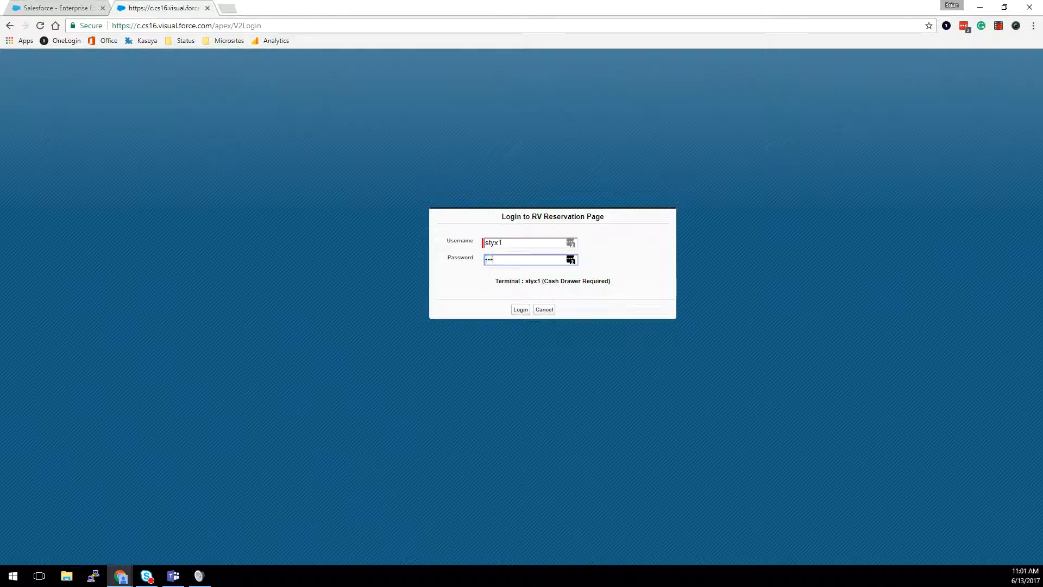
key("Return")
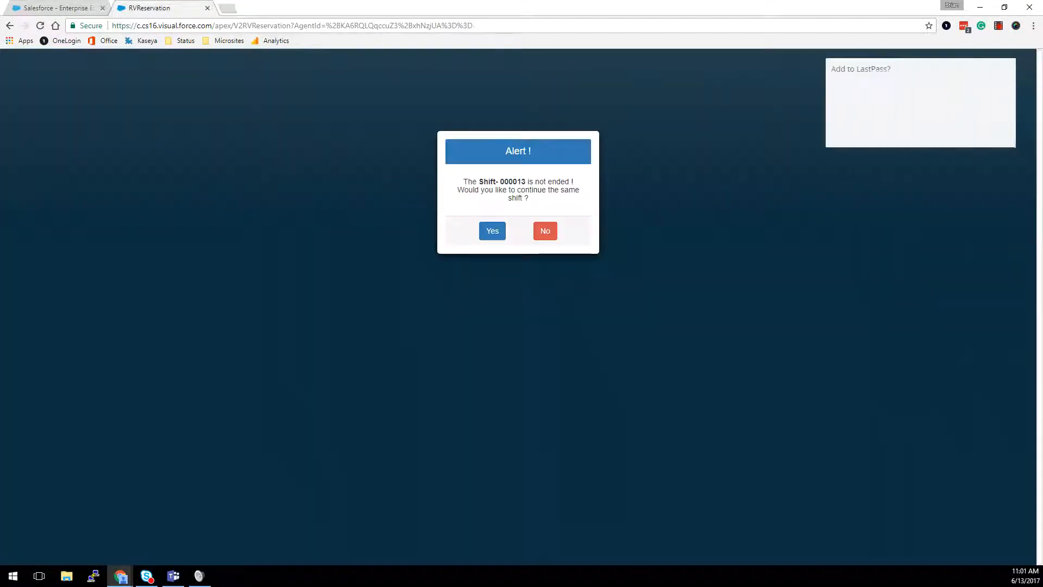
Continue the unended shift with the styx_cd_1 cash drawer and confirm it
left_click(492, 231)
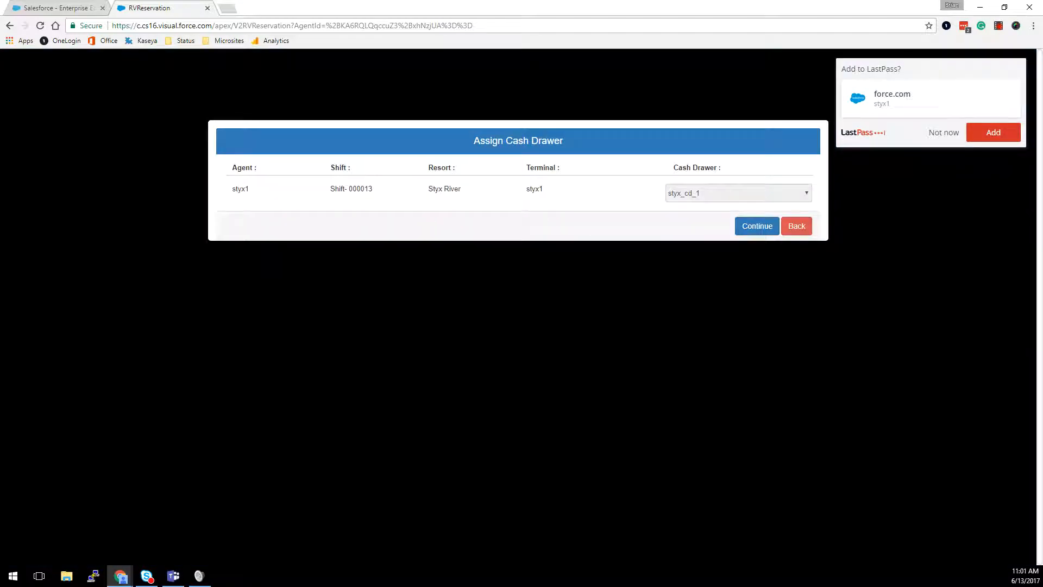
left_click(757, 226)
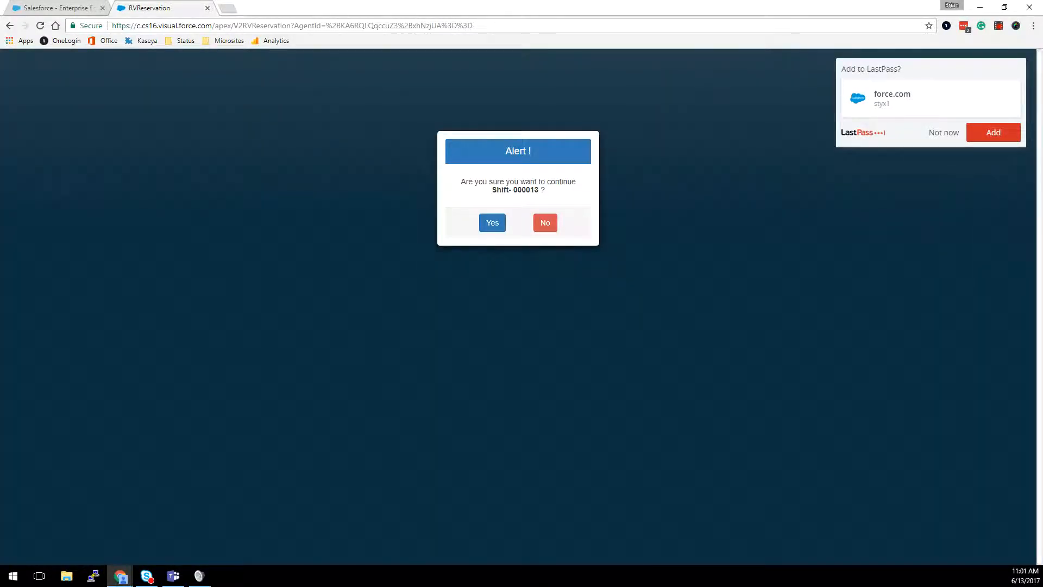
left_click(492, 223)
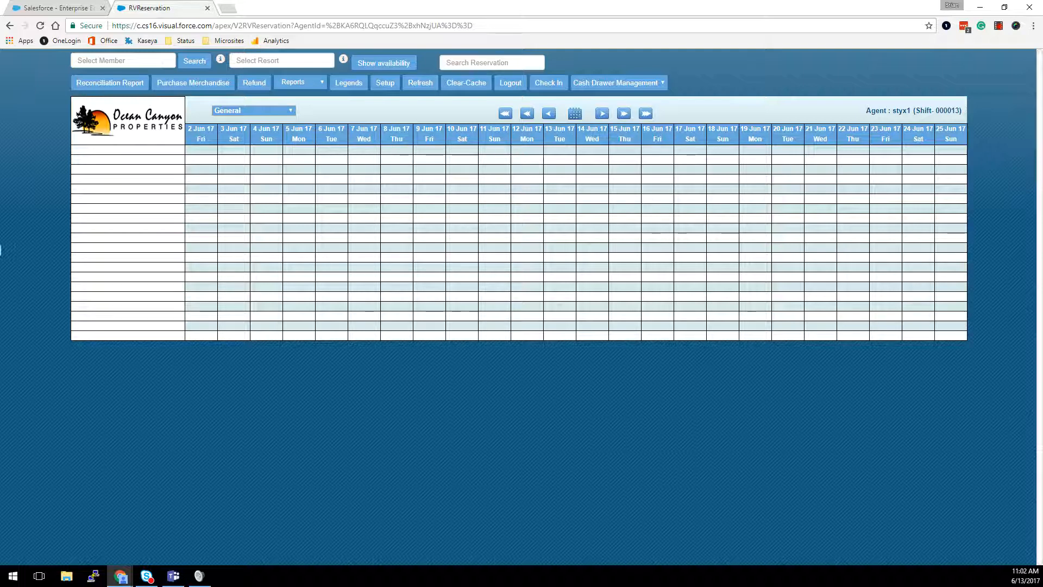
Choose Styx River as the resort for the reservation grid
left_click(278, 61)
type("styx")
key("Down")
key("Return")
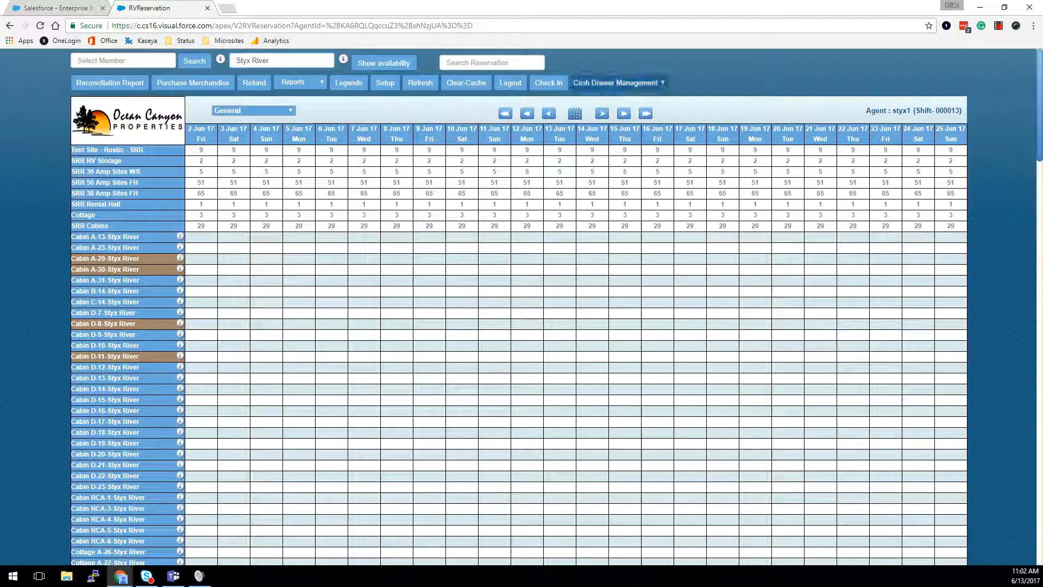
Open the End of Shift form and dismiss its receipt without printing
left_click(617, 83)
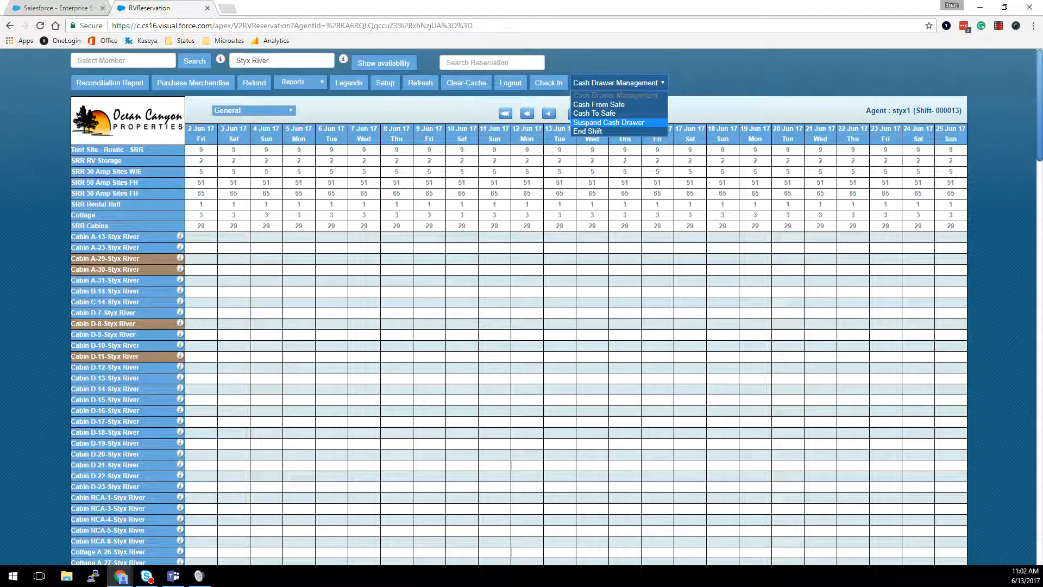
key("Return")
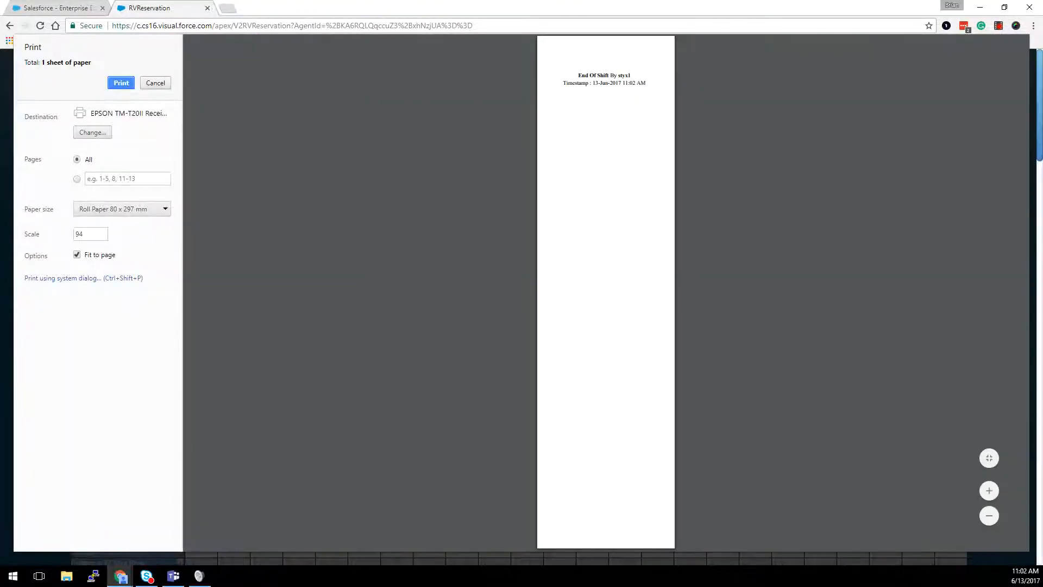
left_click(155, 83)
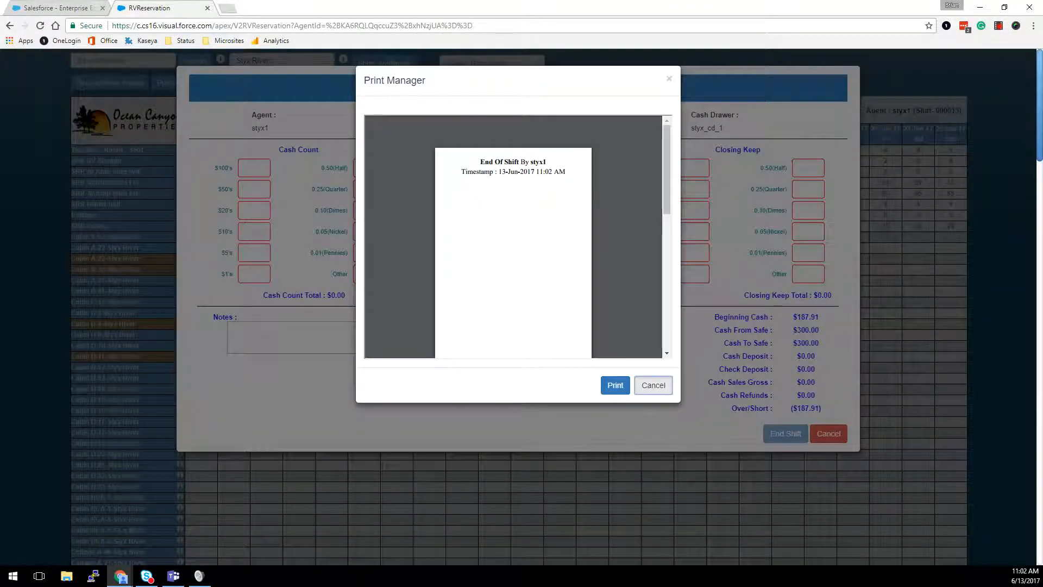
left_click(653, 384)
Enter 1 for every denomination, including Other, in the Cash Count of the End of Shift form
left_click(254, 168)
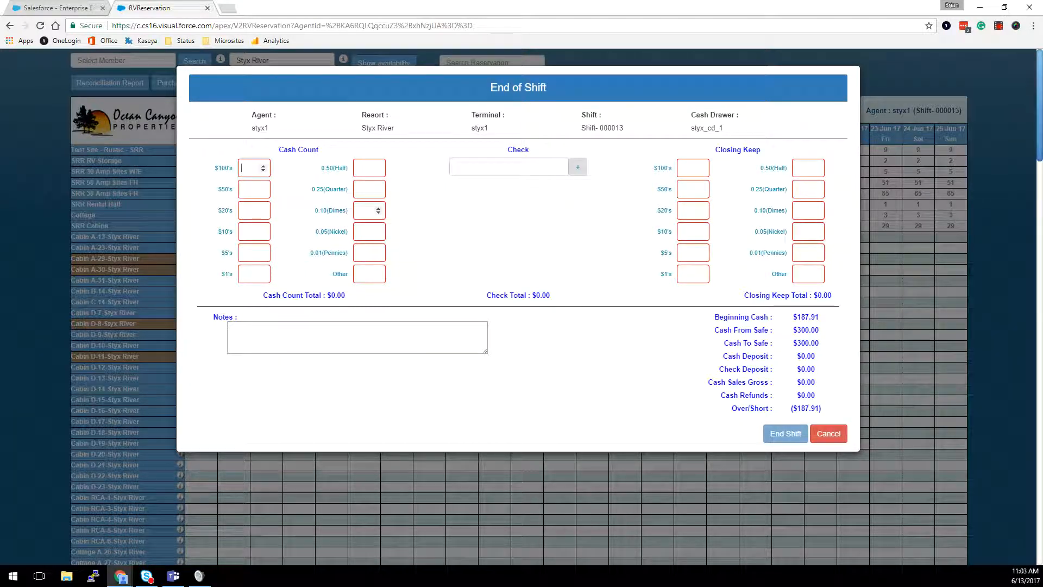
type("1")
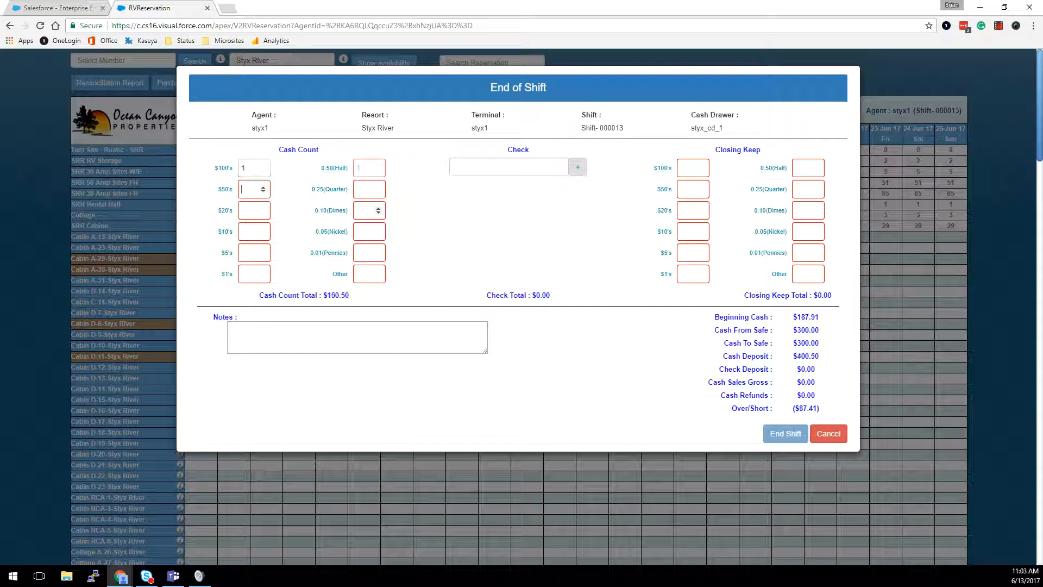
type("\t1\t1\t1\t1\t1\t1\t1\t1\t1\t1")
key("Tab")
type("1")
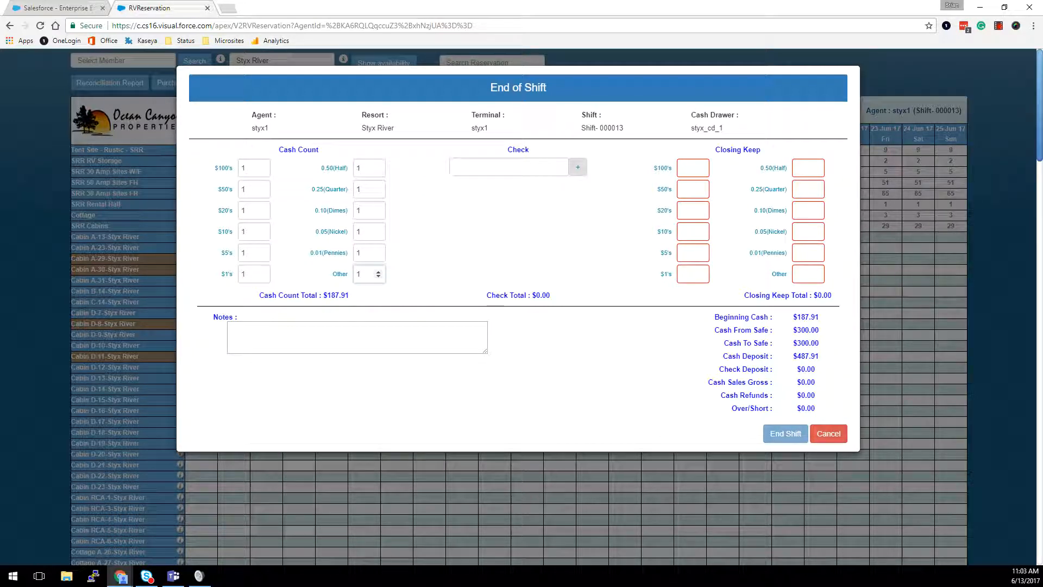
Check the Over/Short amount by setting the Cash Count pennies to 2 and back to 1
left_click_drag(731, 409, 816, 409)
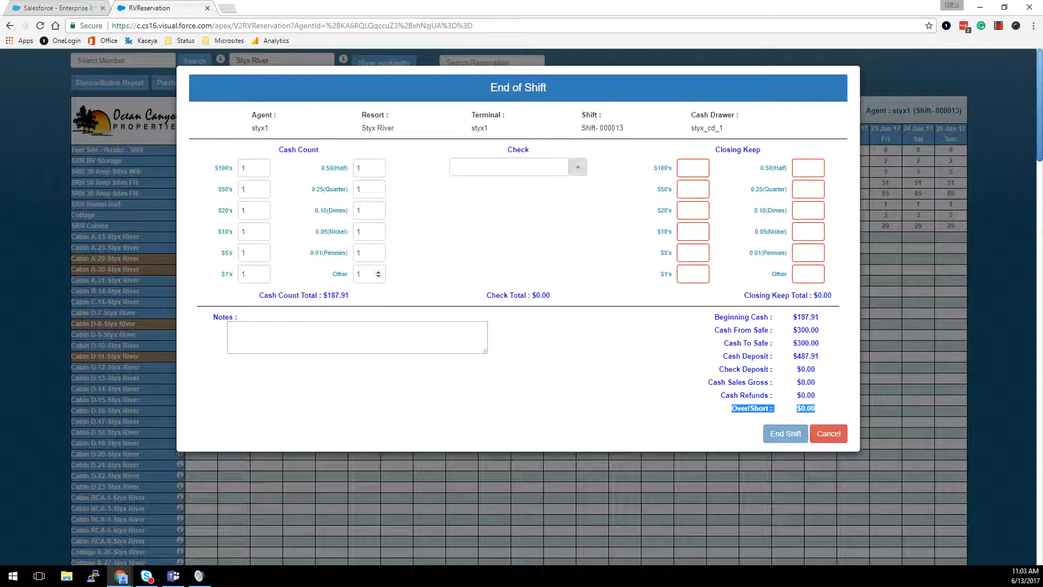
left_click_drag(366, 274, 356, 258)
double_click(358, 253)
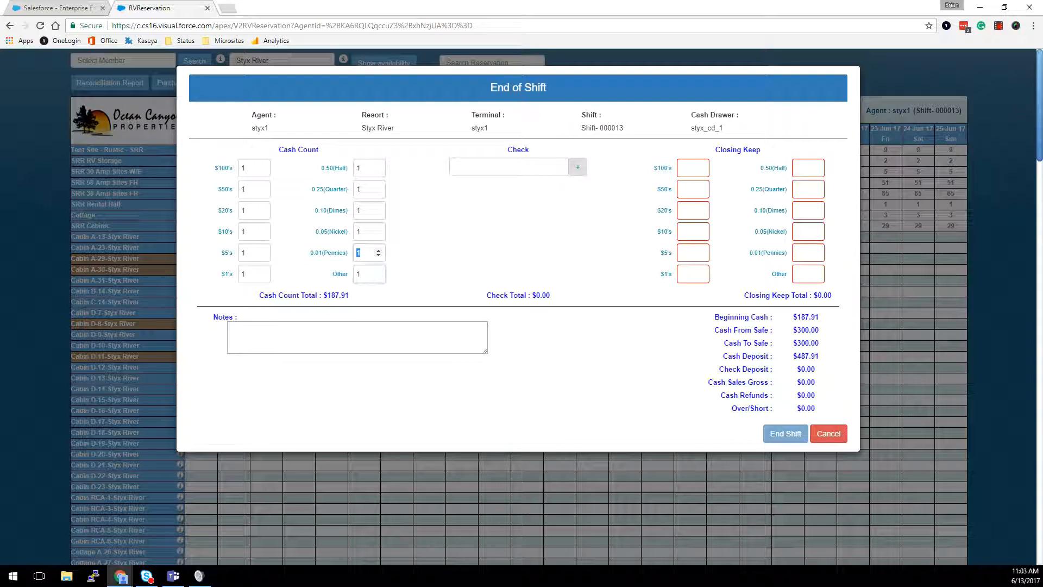
type("2")
double_click(358, 253)
type("1")
Leave the check amount empty and enter 1 for every denomination, including Other, in the Closing Keep
left_click(503, 167)
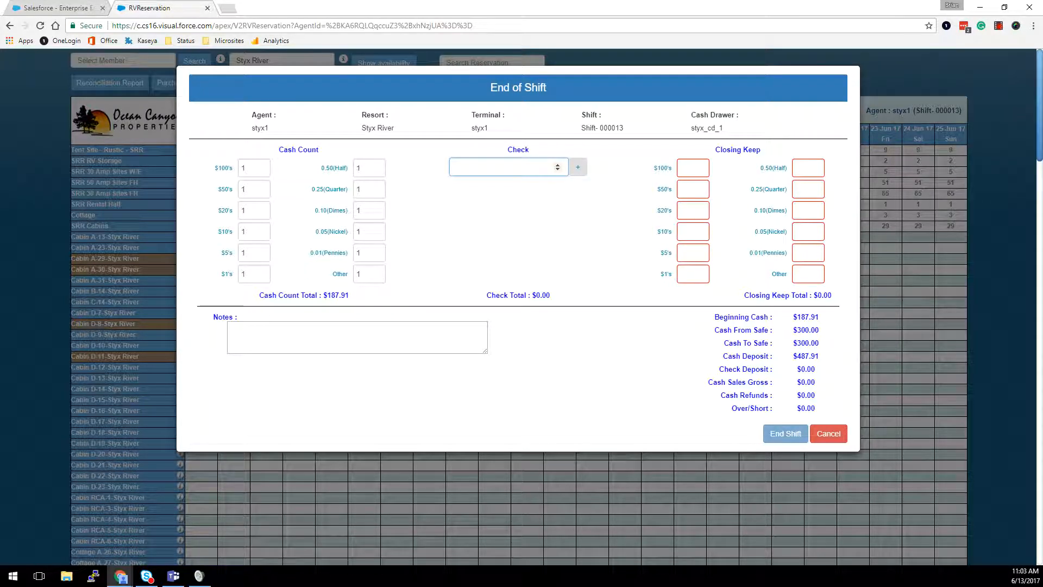
left_click(689, 168)
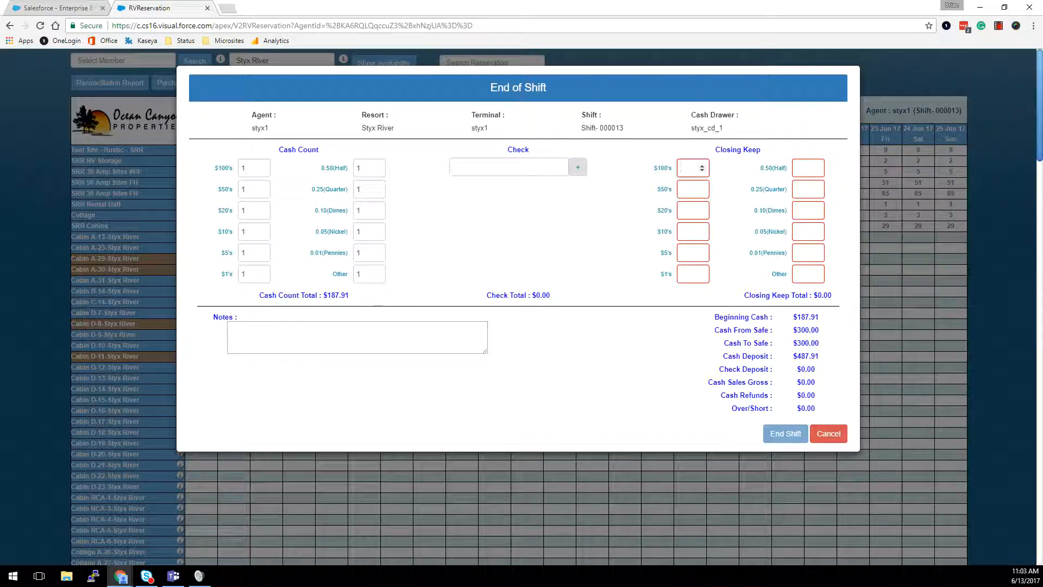
type("1")
key("Tab")
type("1")
key("Tab")
type("1\t1\t1\t1\t1\t1\t1\t1\t1\t1")
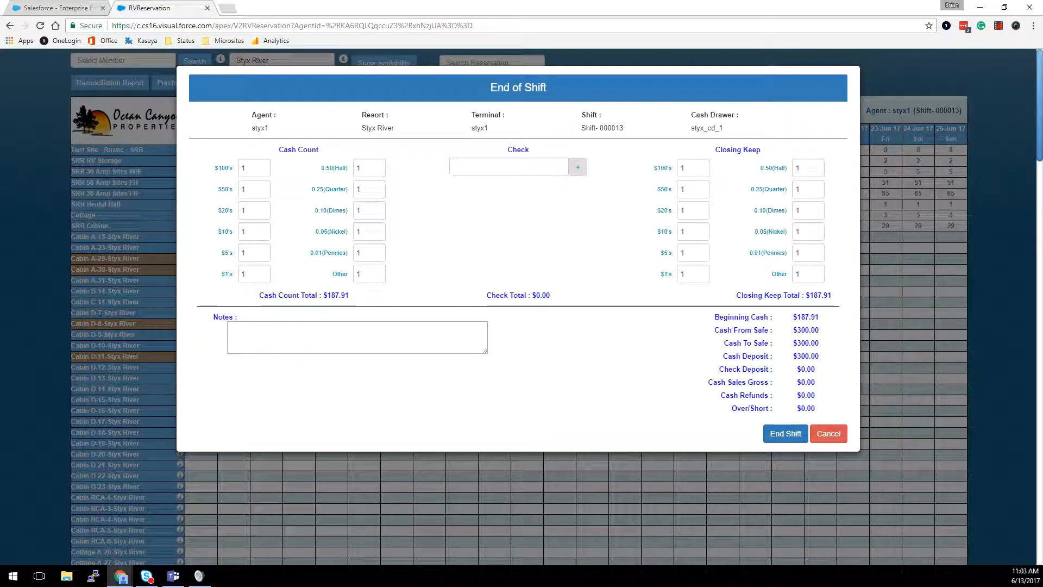
Review the Cash Count total, the notes field, the safe transfers, and the cash and check deposit amounts
left_click_drag(259, 295, 349, 295)
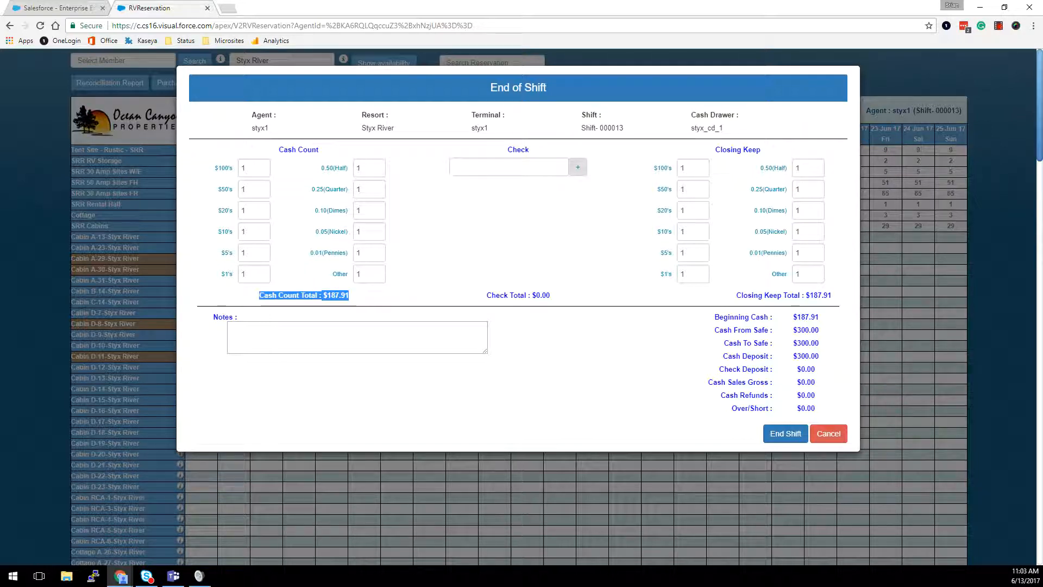
left_click(356, 297)
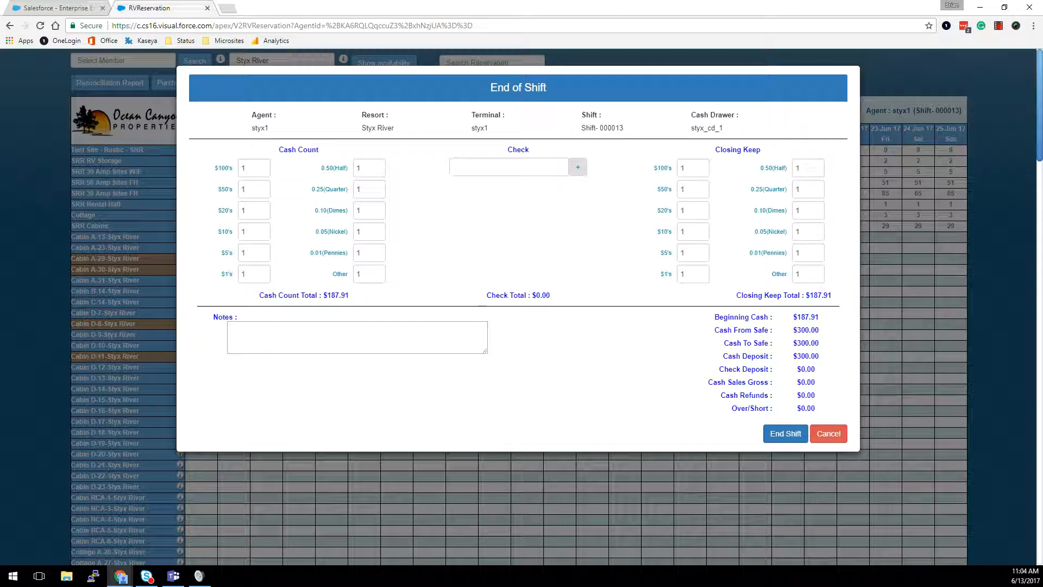
left_click(357, 337)
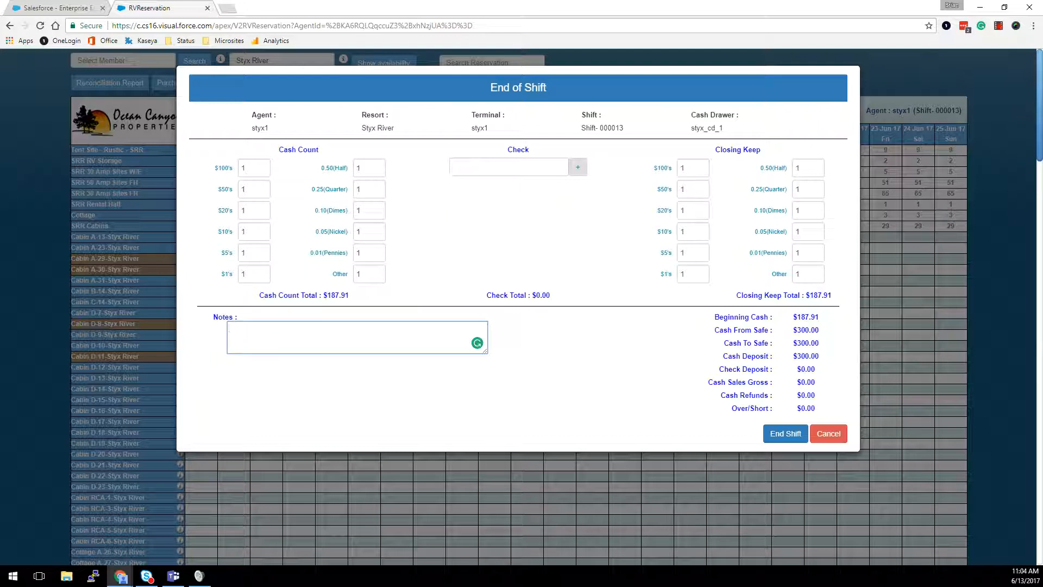
left_click_drag(714, 330, 774, 329)
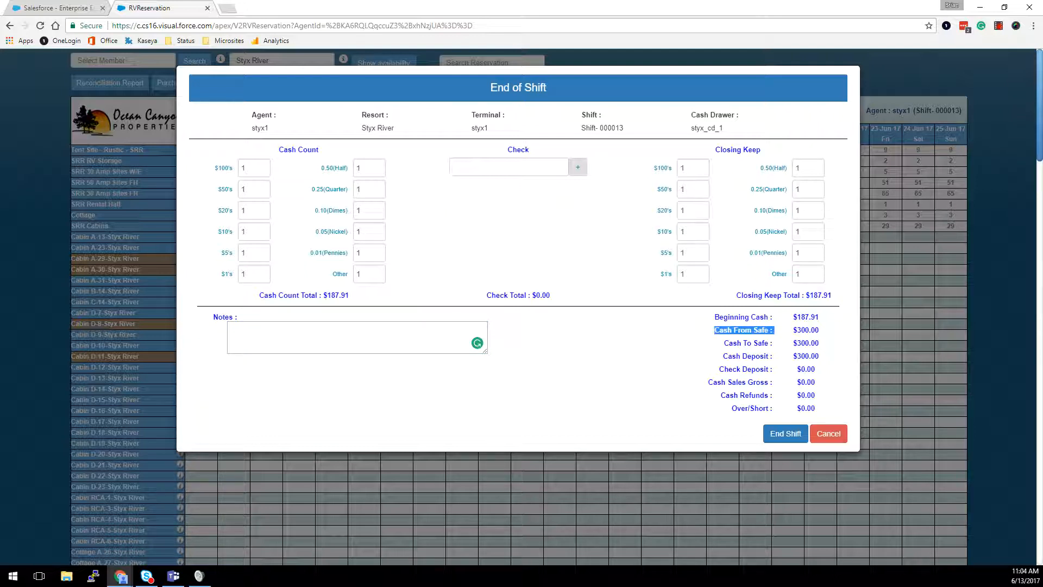
left_click_drag(724, 343, 811, 343)
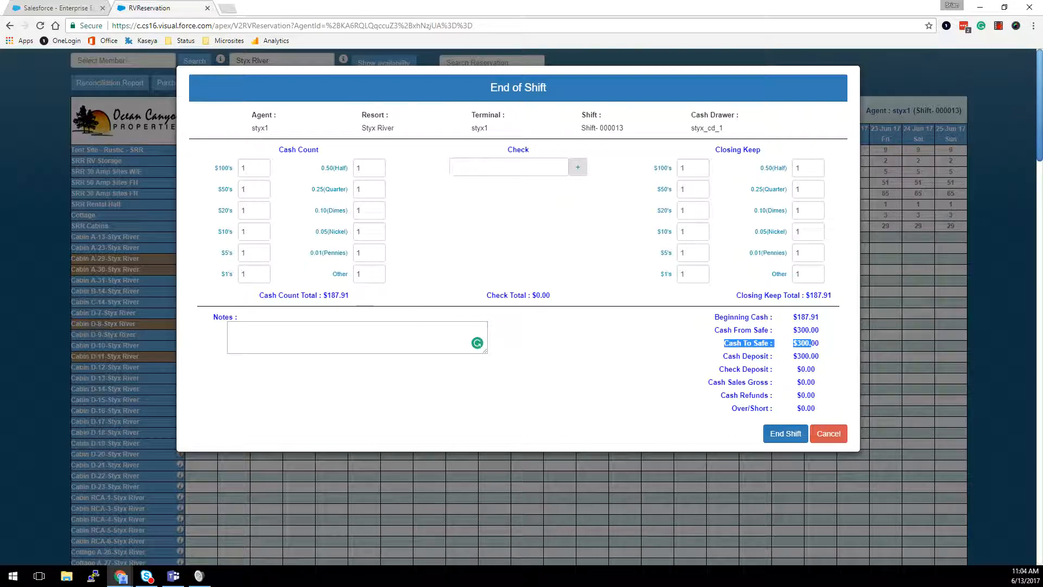
left_click_drag(722, 356, 819, 357)
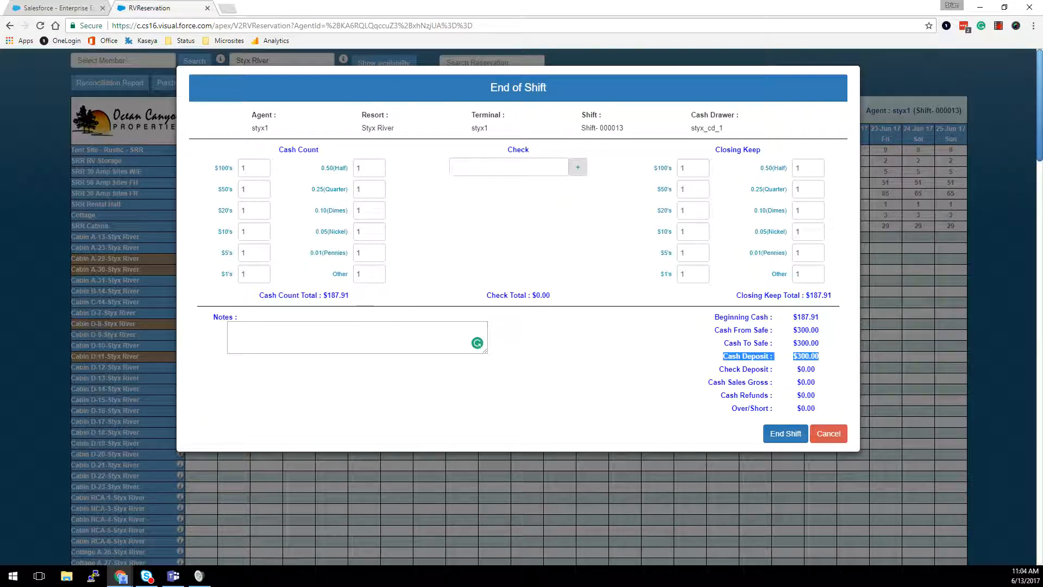
left_click(820, 358)
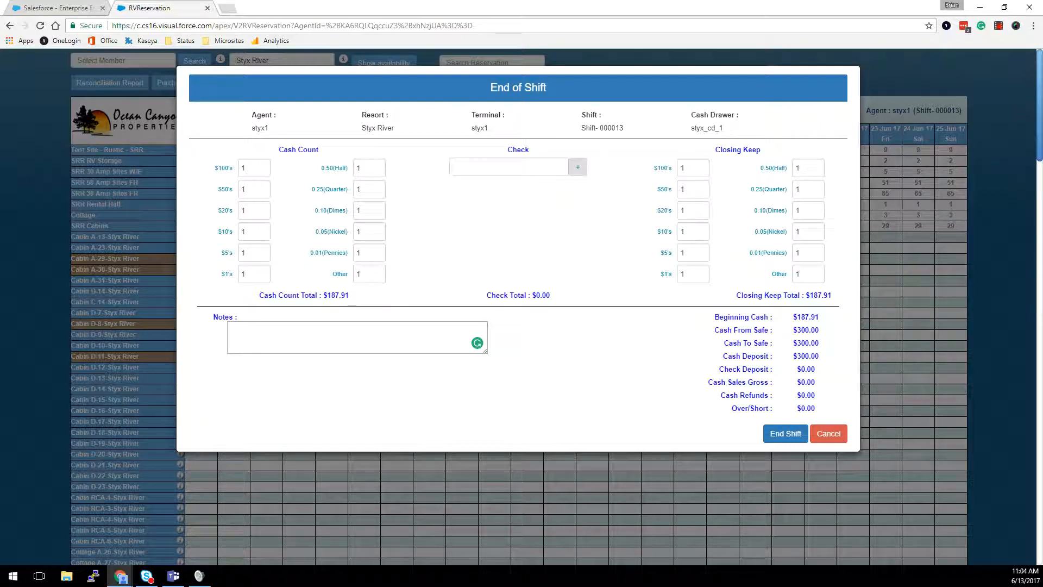
left_click_drag(723, 357, 818, 357)
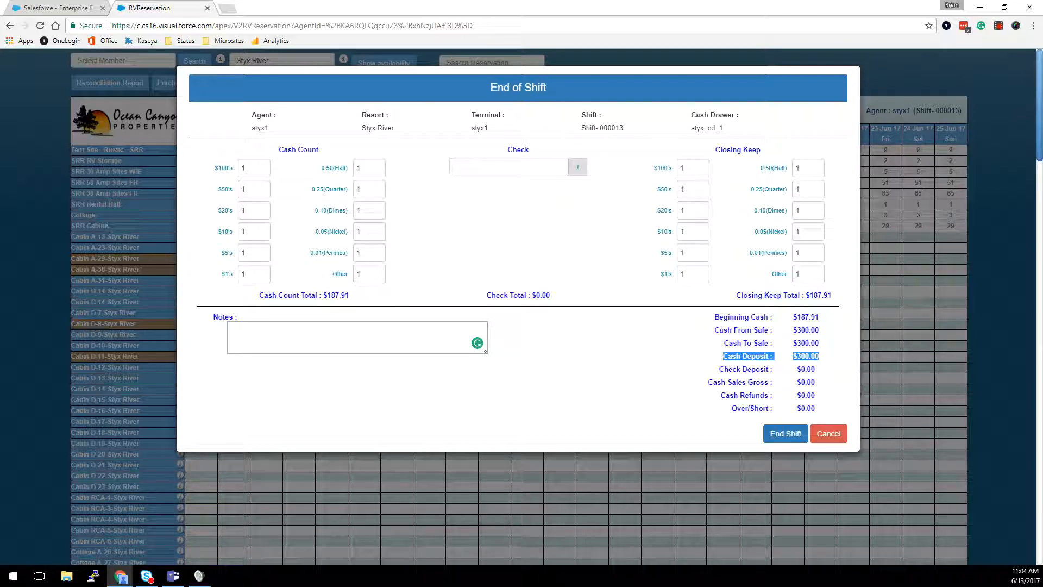
left_click_drag(719, 369, 818, 370)
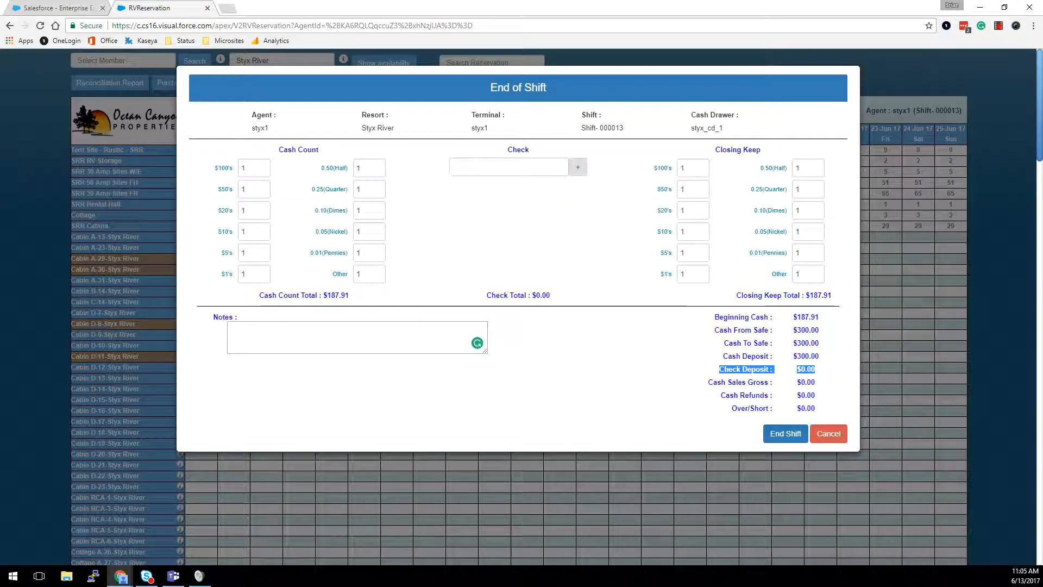
left_click_drag(819, 356, 792, 356)
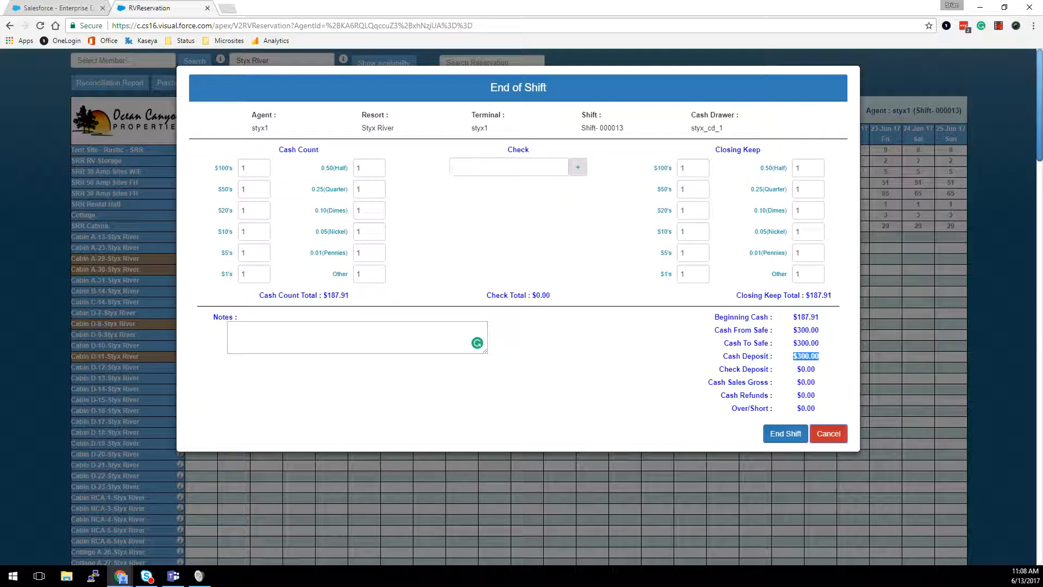
left_click(998, 25)
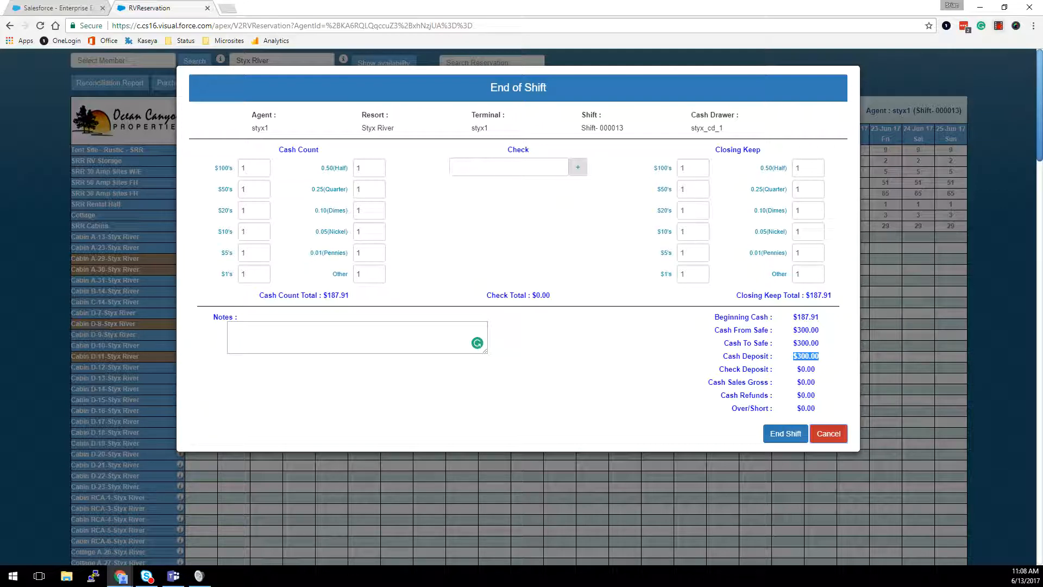